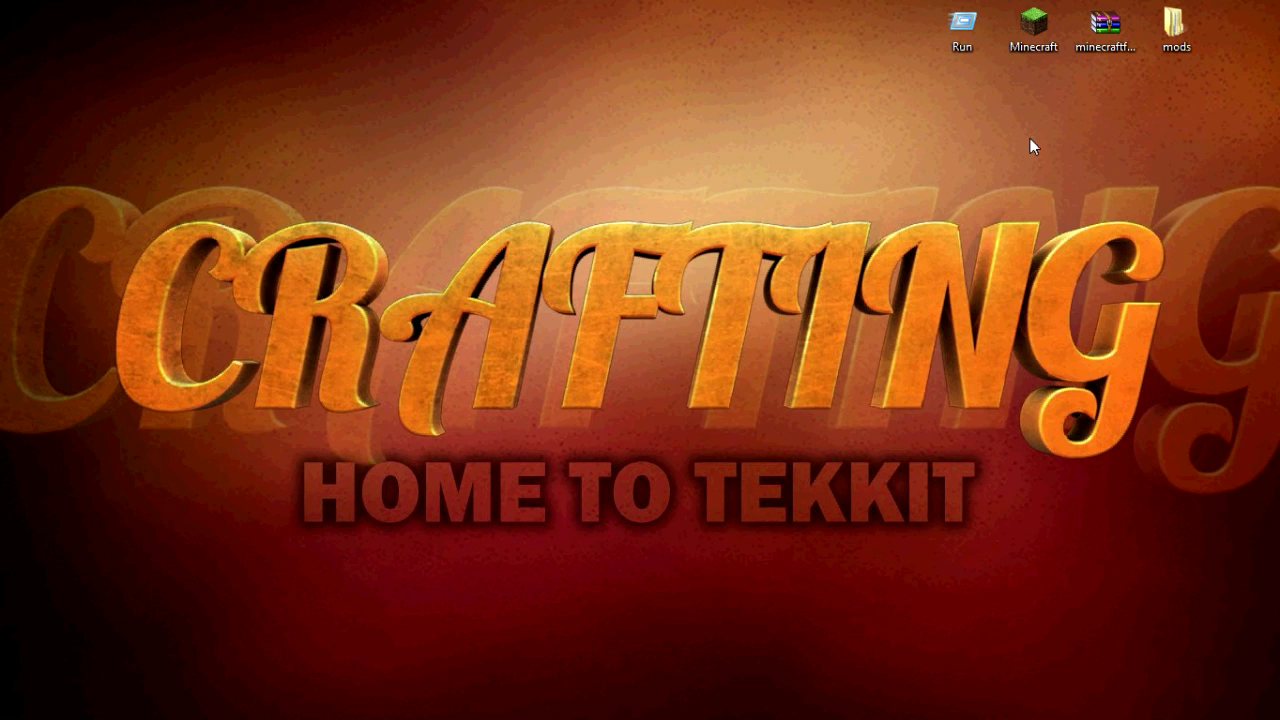
click(1105, 45)
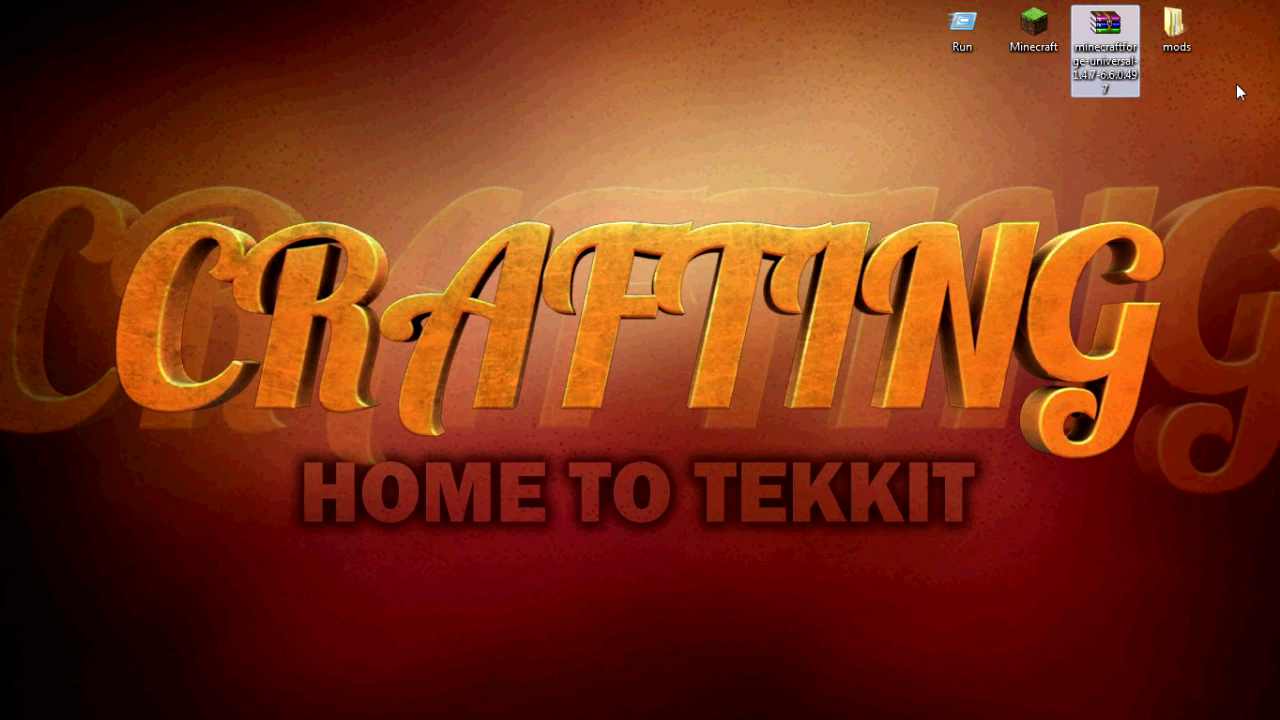
click(1236, 83)
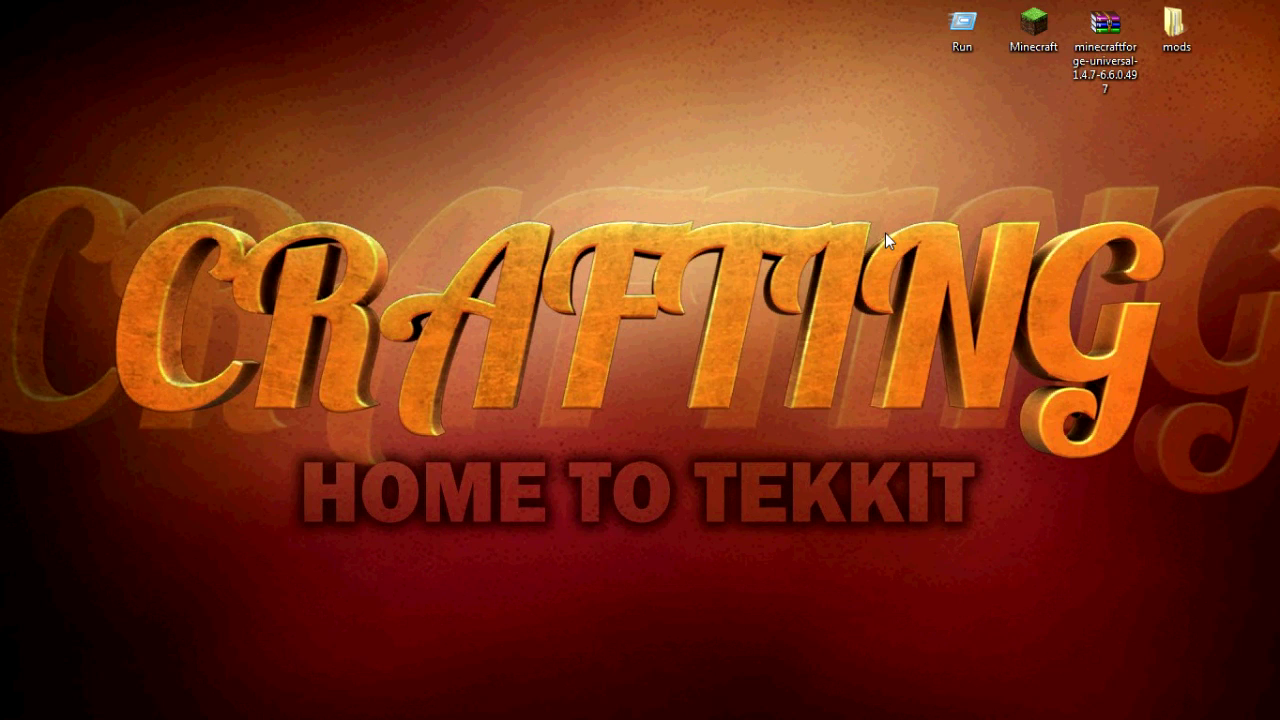
Open the %appdata% location through Run and go to the .minecraft\bin folder
double_click(962, 25)
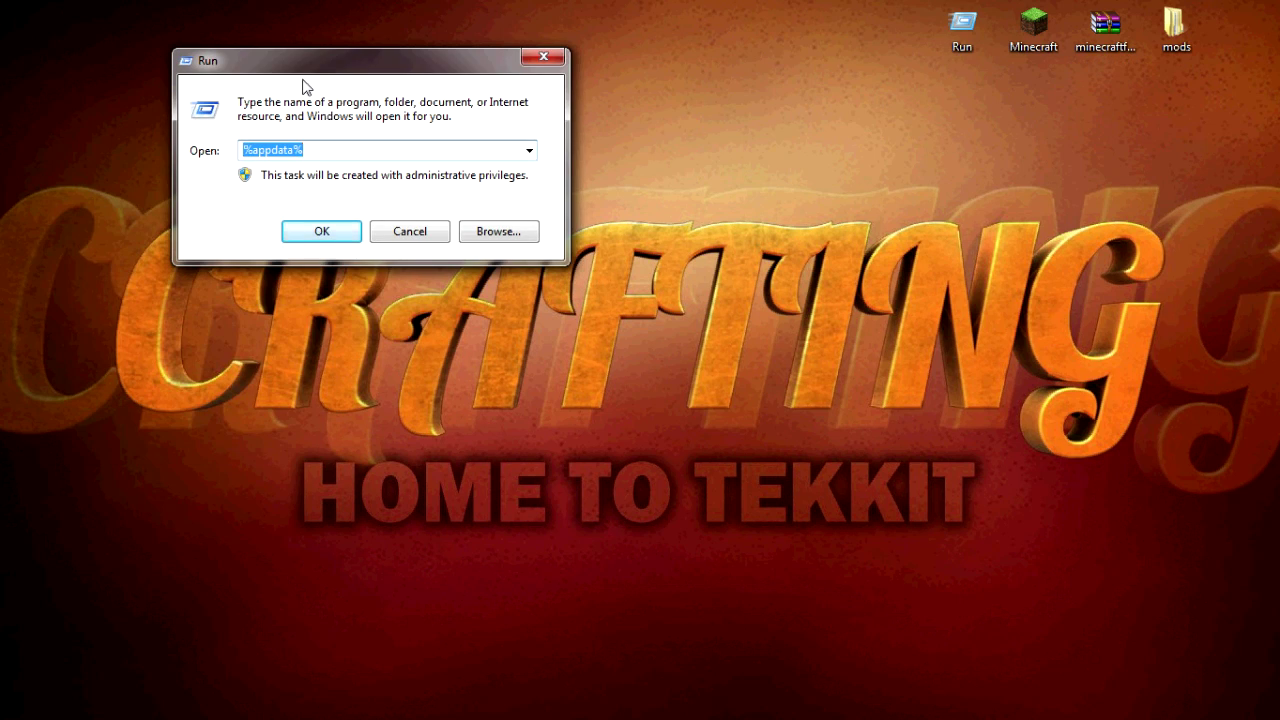
drag(283, 70, 337, 68)
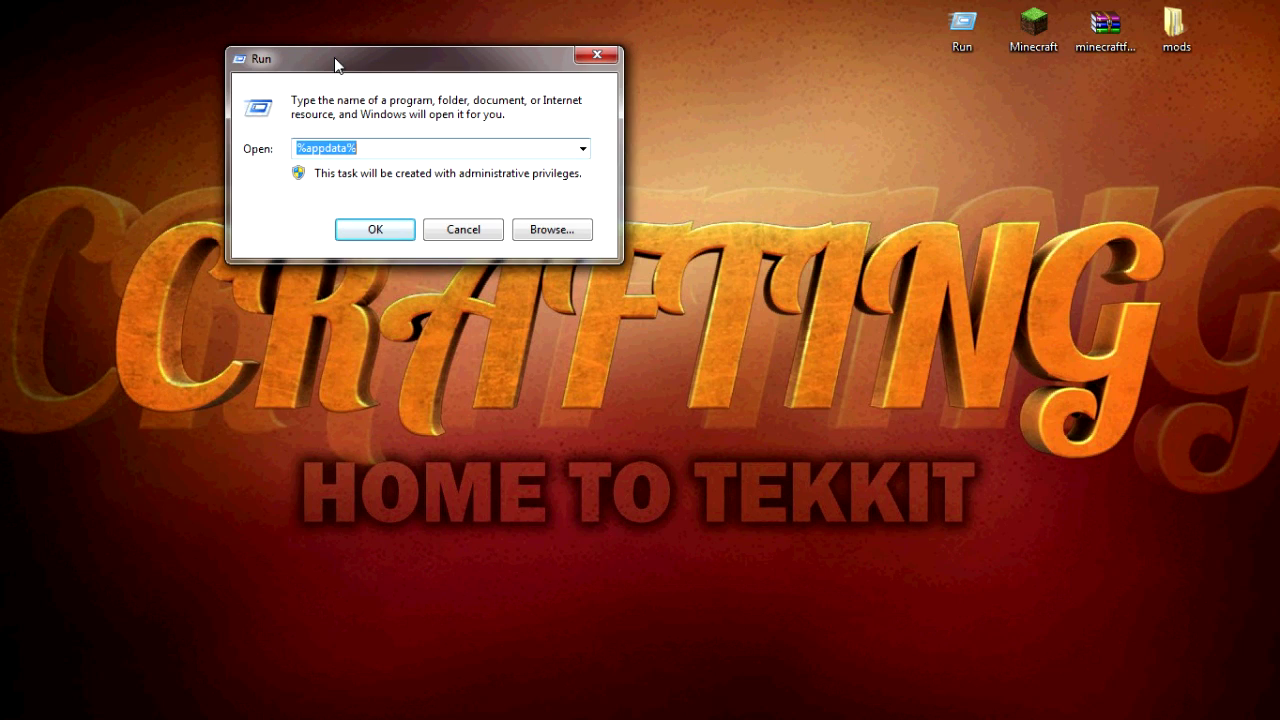
click(375, 230)
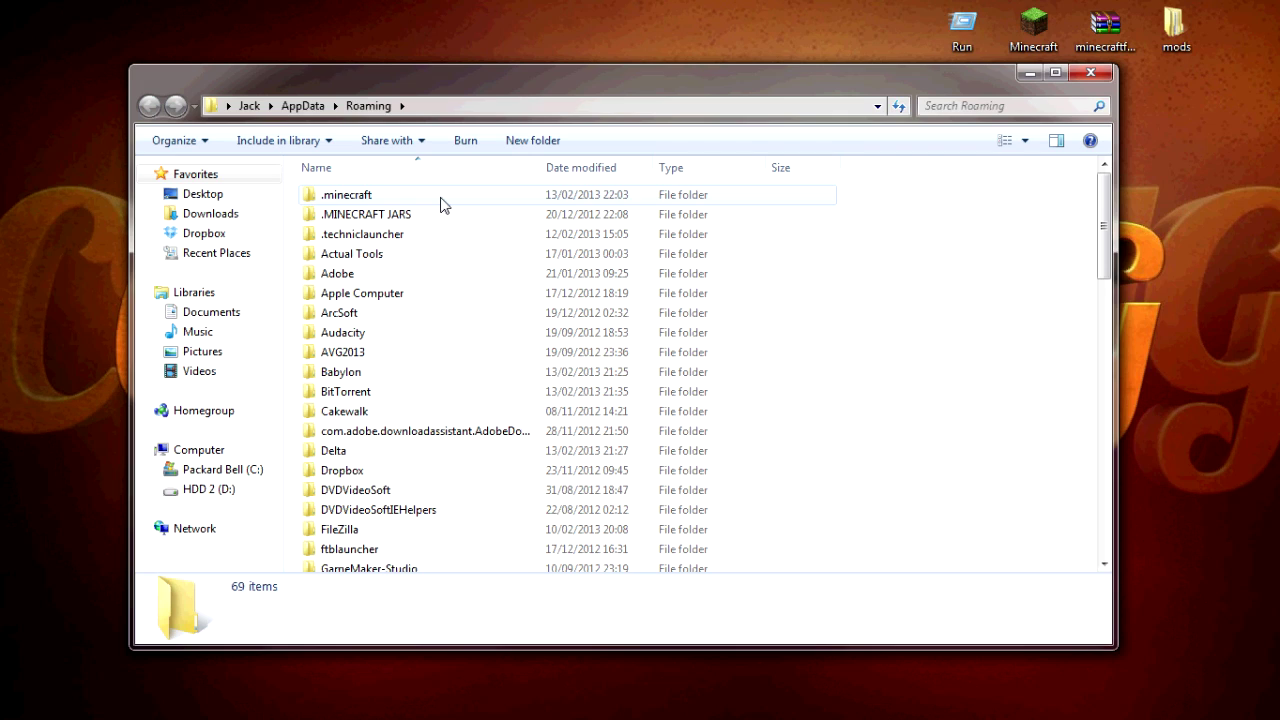
click(443, 204)
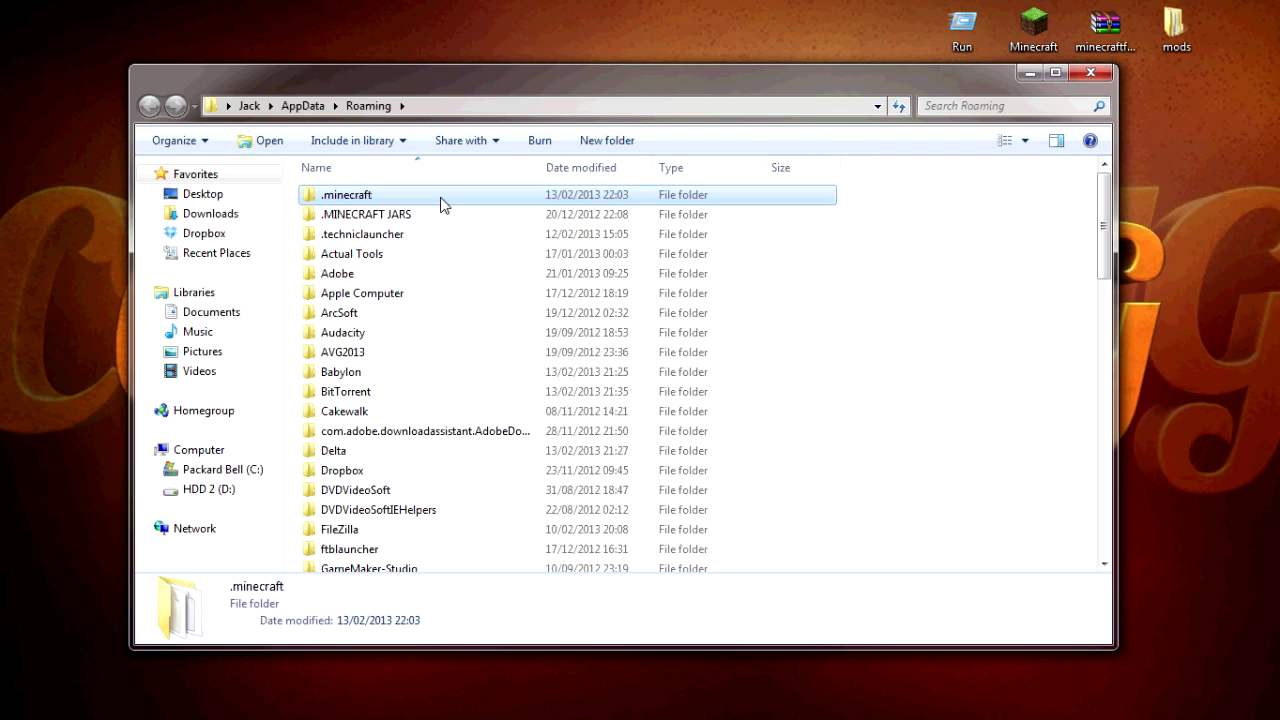
double_click(443, 204)
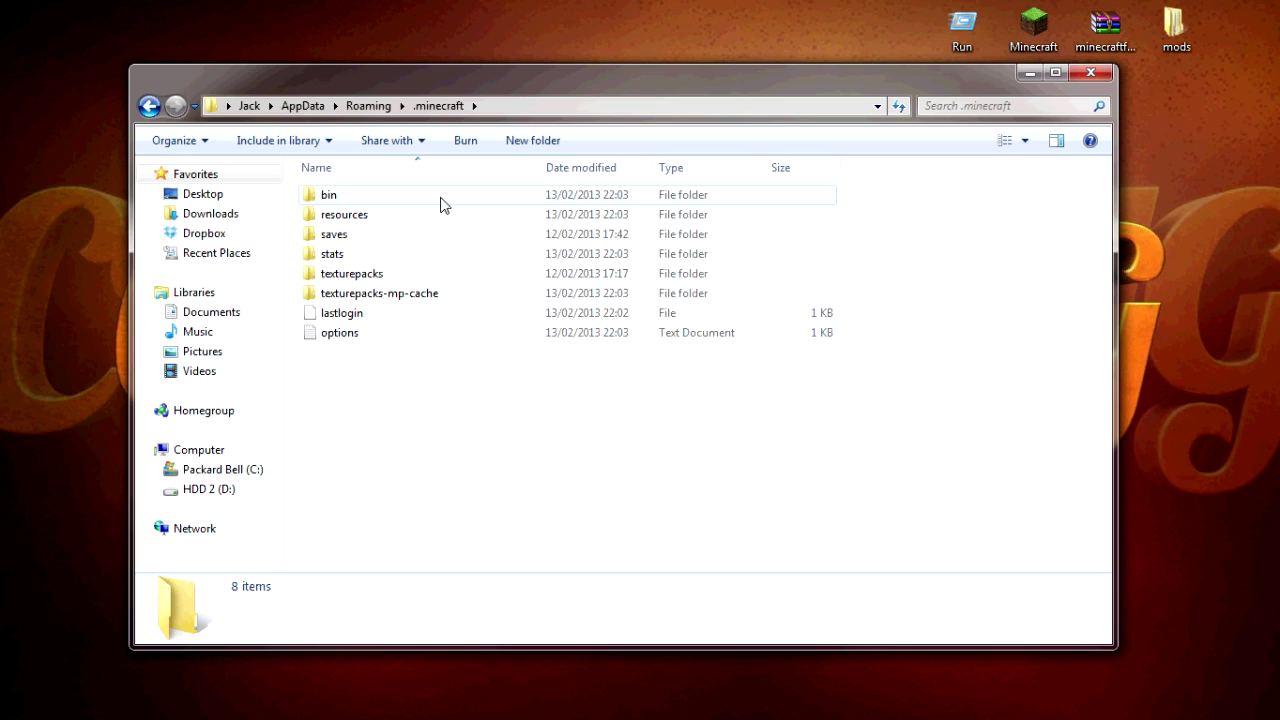
click(446, 200)
double_click(446, 200)
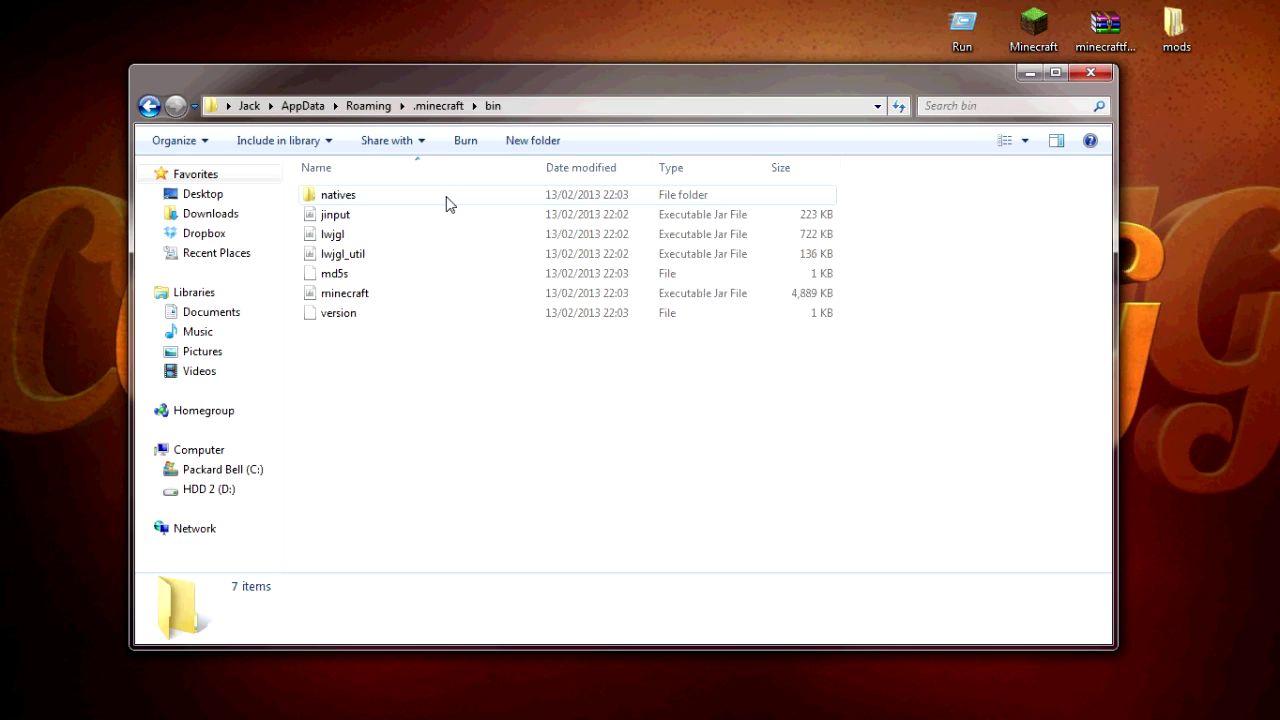
Open minecraft.jar with WinRAR, dismiss the licence reminder and delete the META-INF folder from the archive
right_click(434, 295)
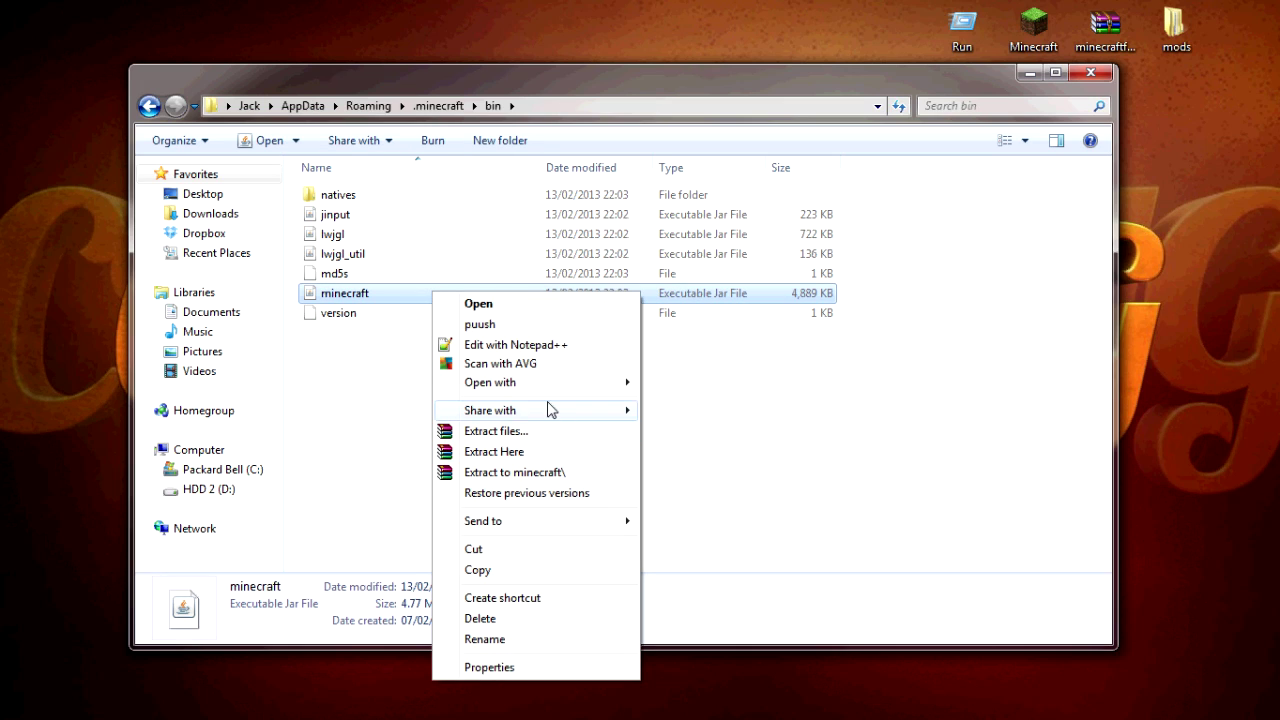
mouse_move(520, 382)
click(709, 424)
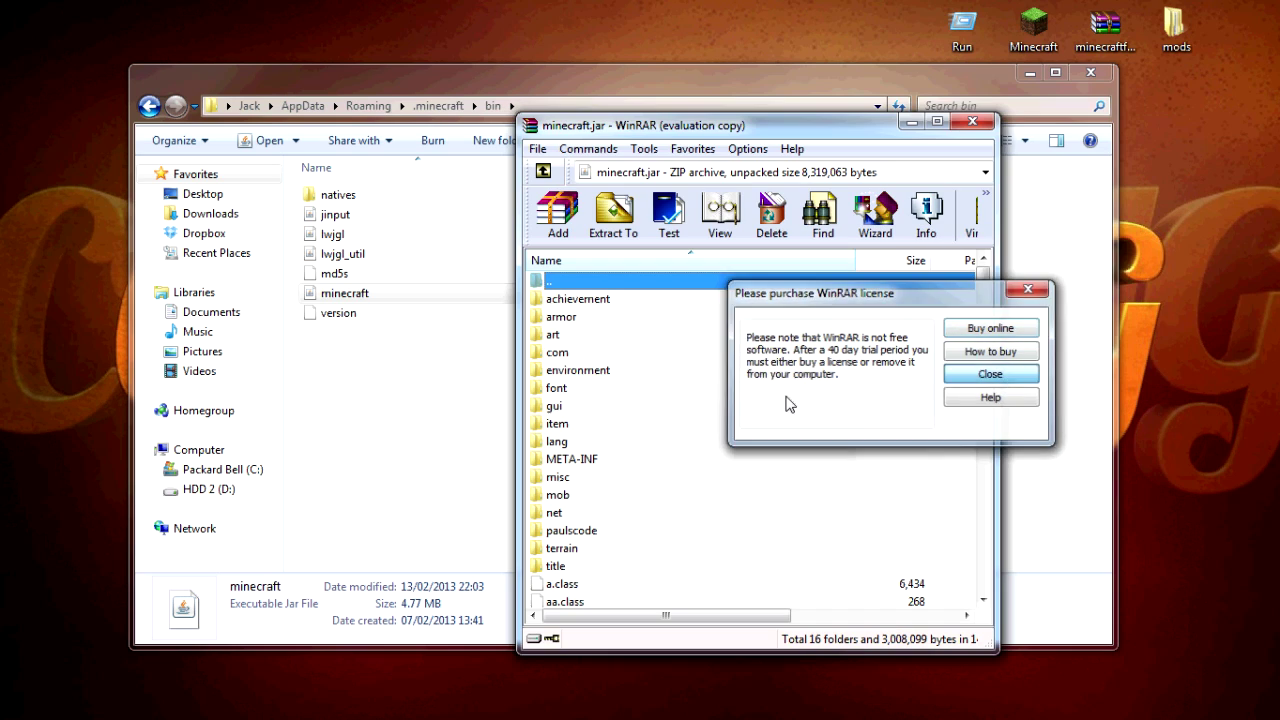
key(Return)
click(615, 476)
click(599, 460)
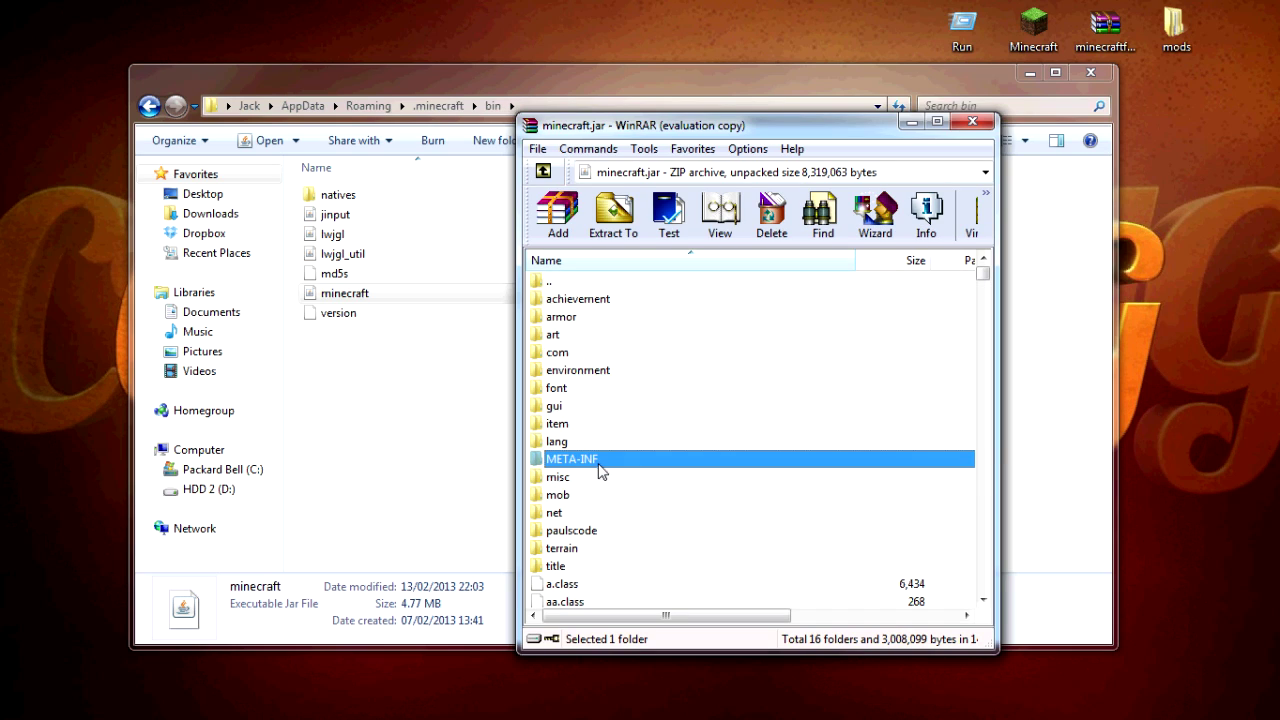
key(Delete)
click(655, 438)
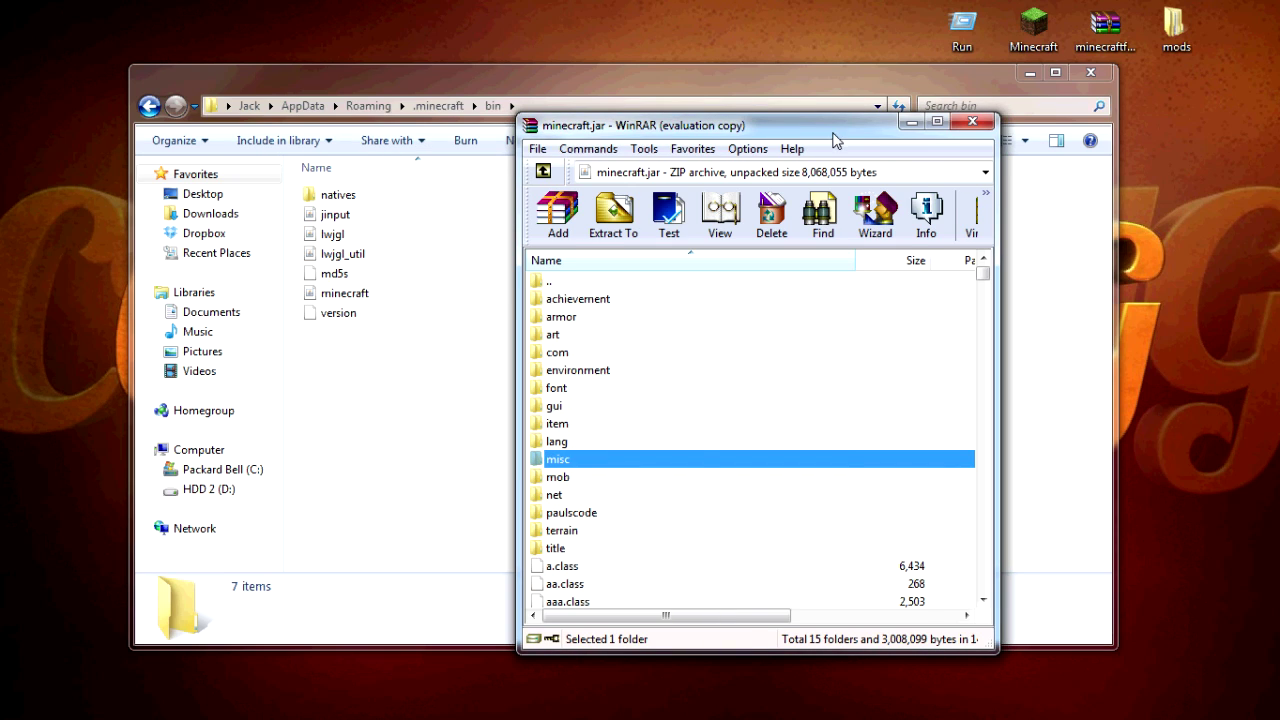
Minimise the bin folder window and open the minecraftforge-universal-1.4.7-6.6.0.497 archive side by side with minecraft.jar
drag(835, 140, 1068, 130)
click(1030, 72)
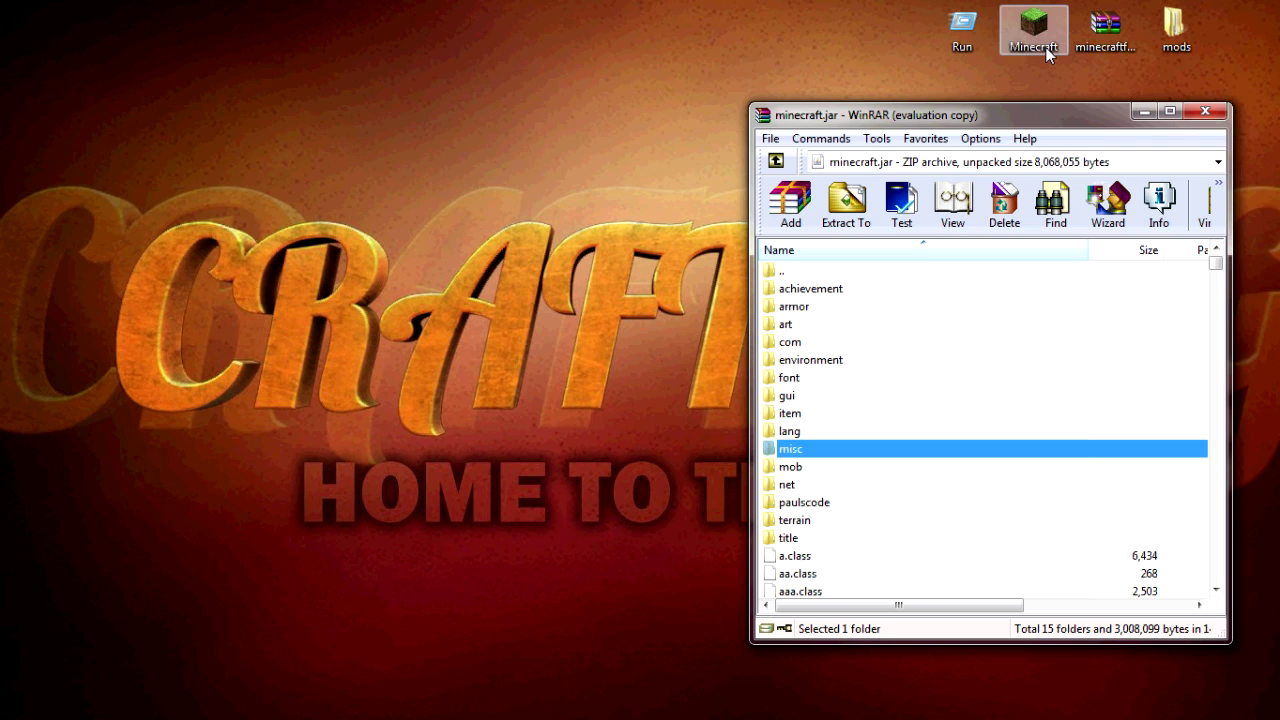
click(1100, 34)
double_click(1103, 34)
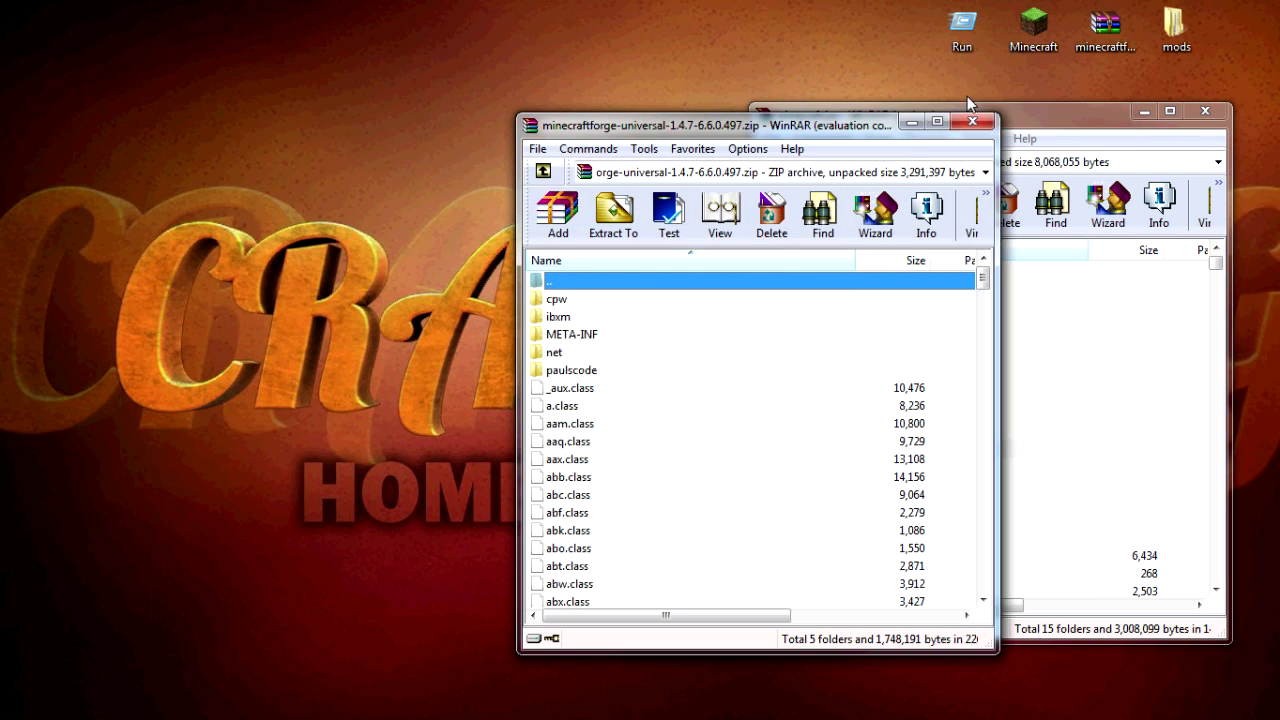
drag(812, 128, 578, 140)
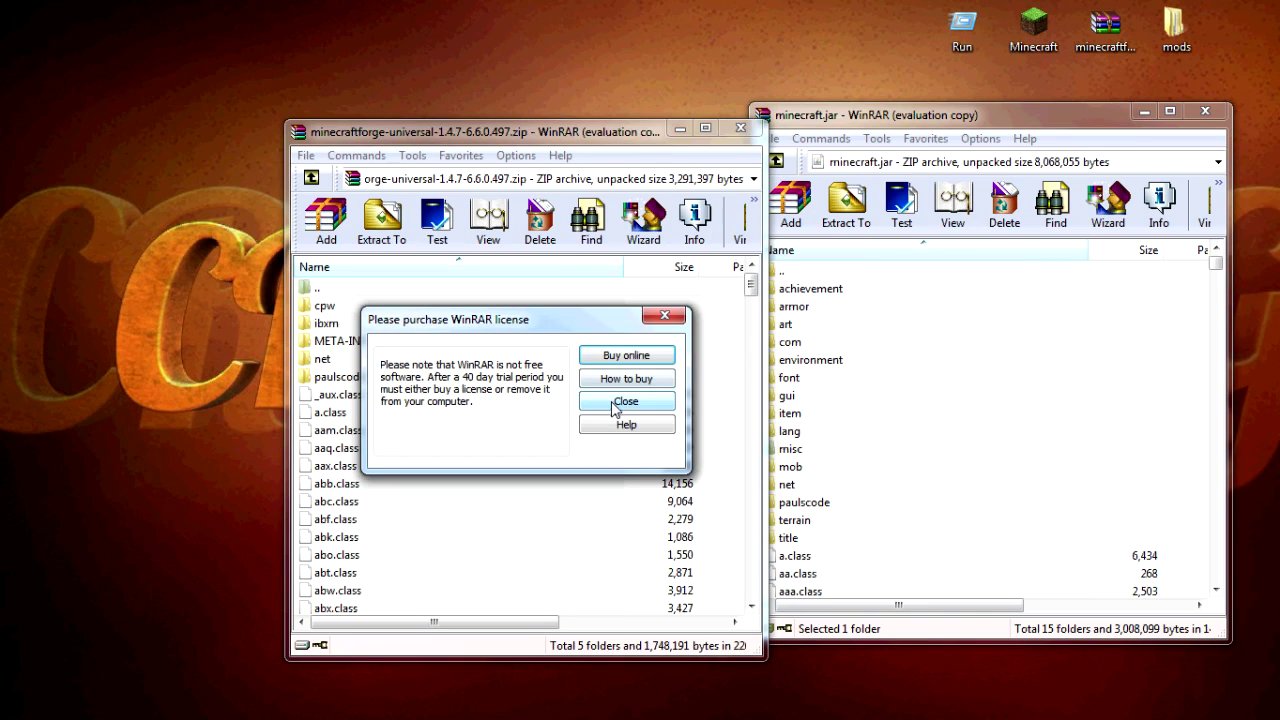
click(620, 403)
drag(360, 132, 313, 65)
click(306, 236)
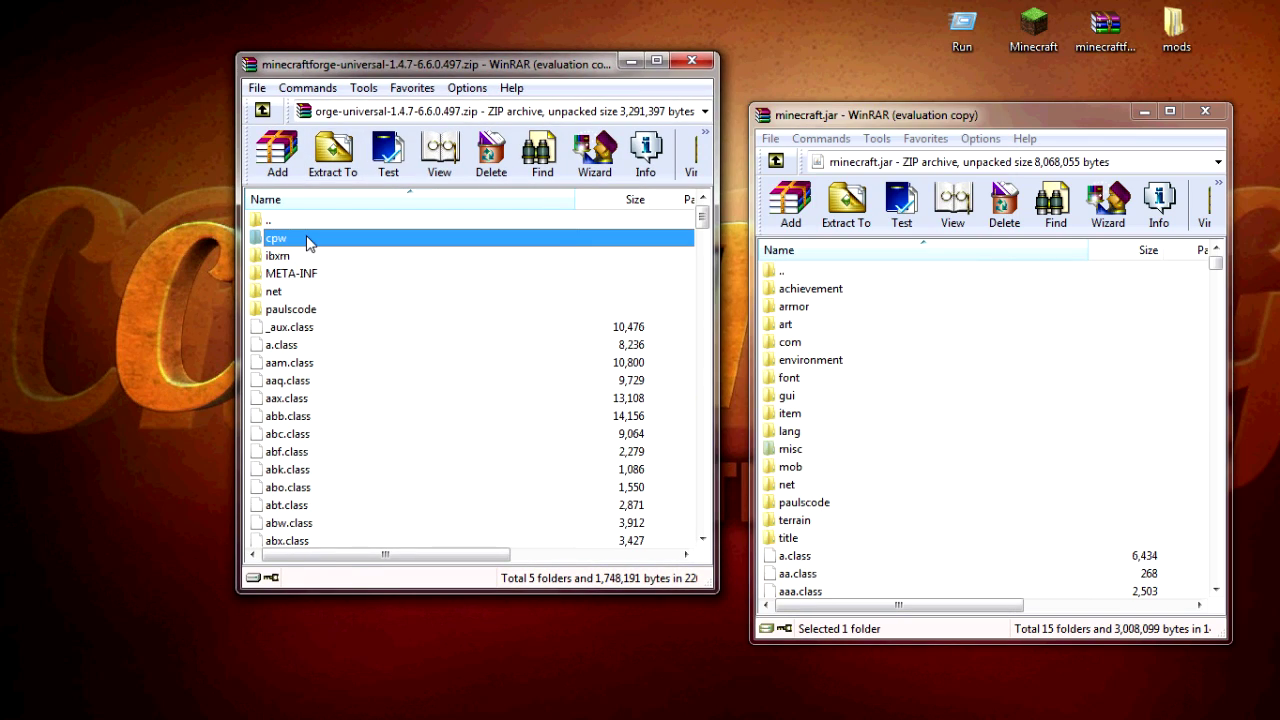
Add all files of the Forge archive to minecraft.jar with the default archiving settings, and close the Forge archive
key(ctrl+a)
drag(306, 224, 818, 568)
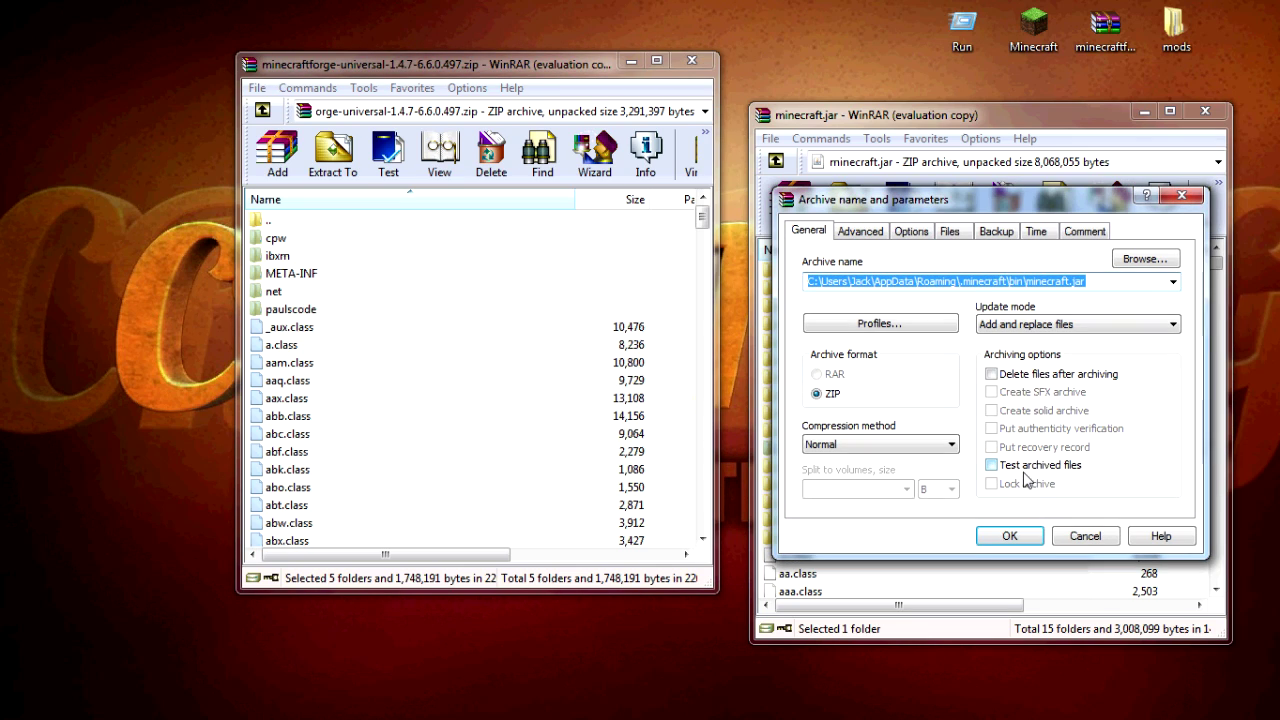
click(1008, 533)
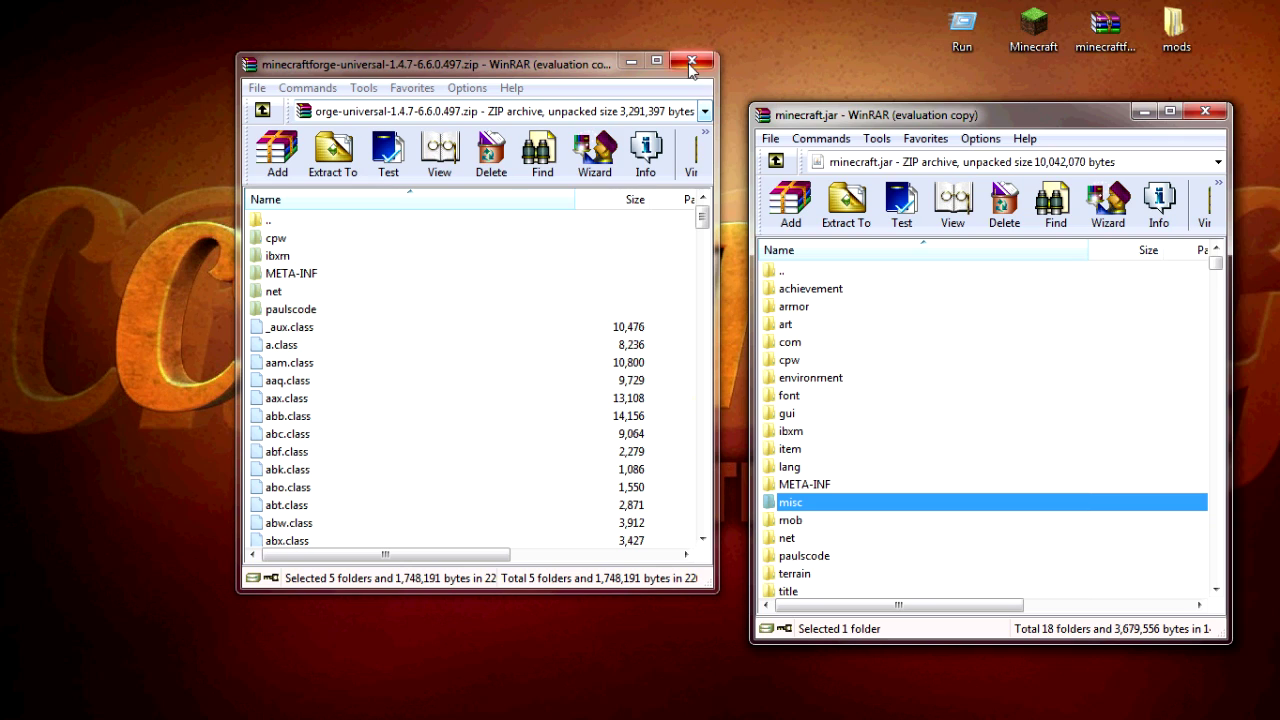
key(d)
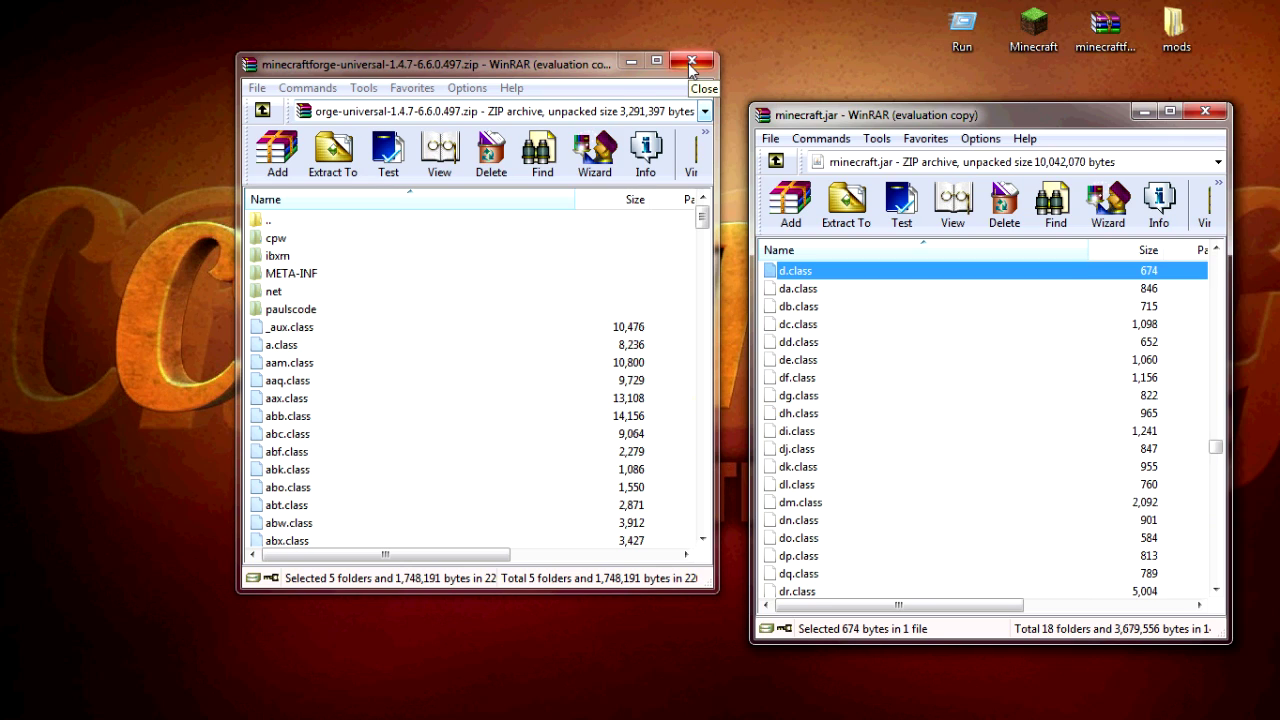
click(690, 64)
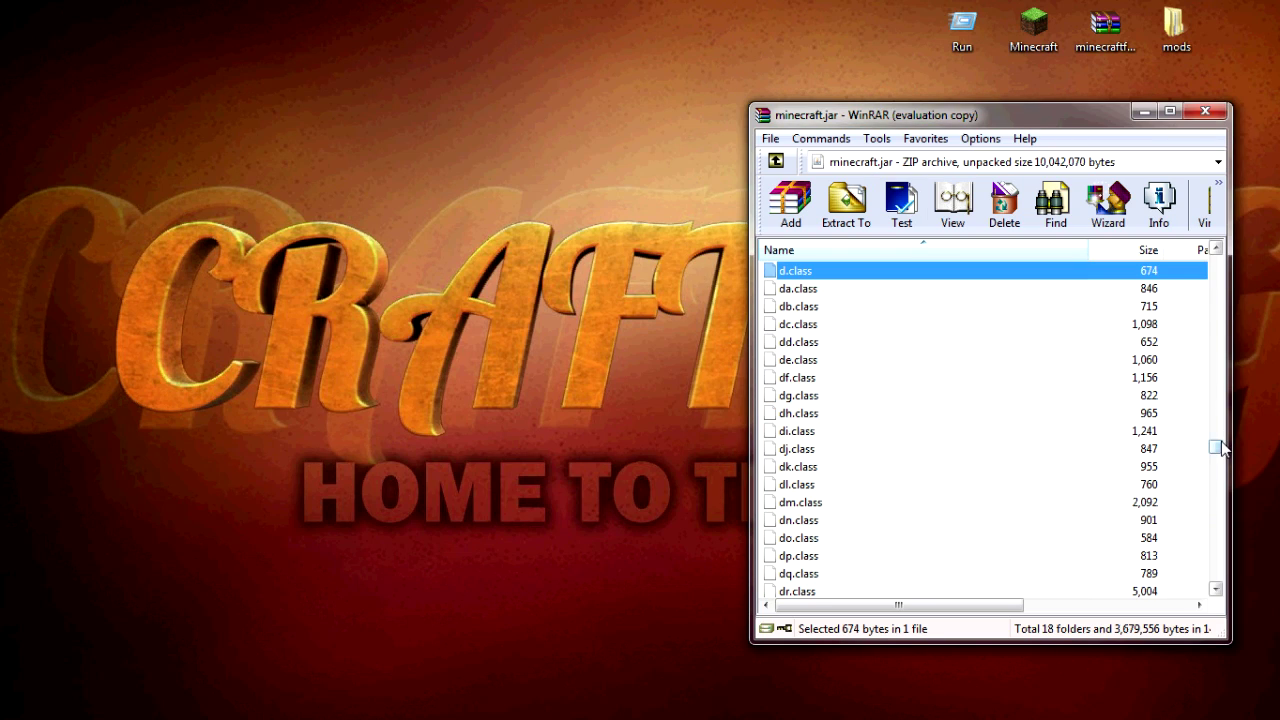
Check the folder list of minecraft.jar for the META-INF folder added by Forge, and close the archive
drag(1214, 446, 1213, 252)
click(870, 472)
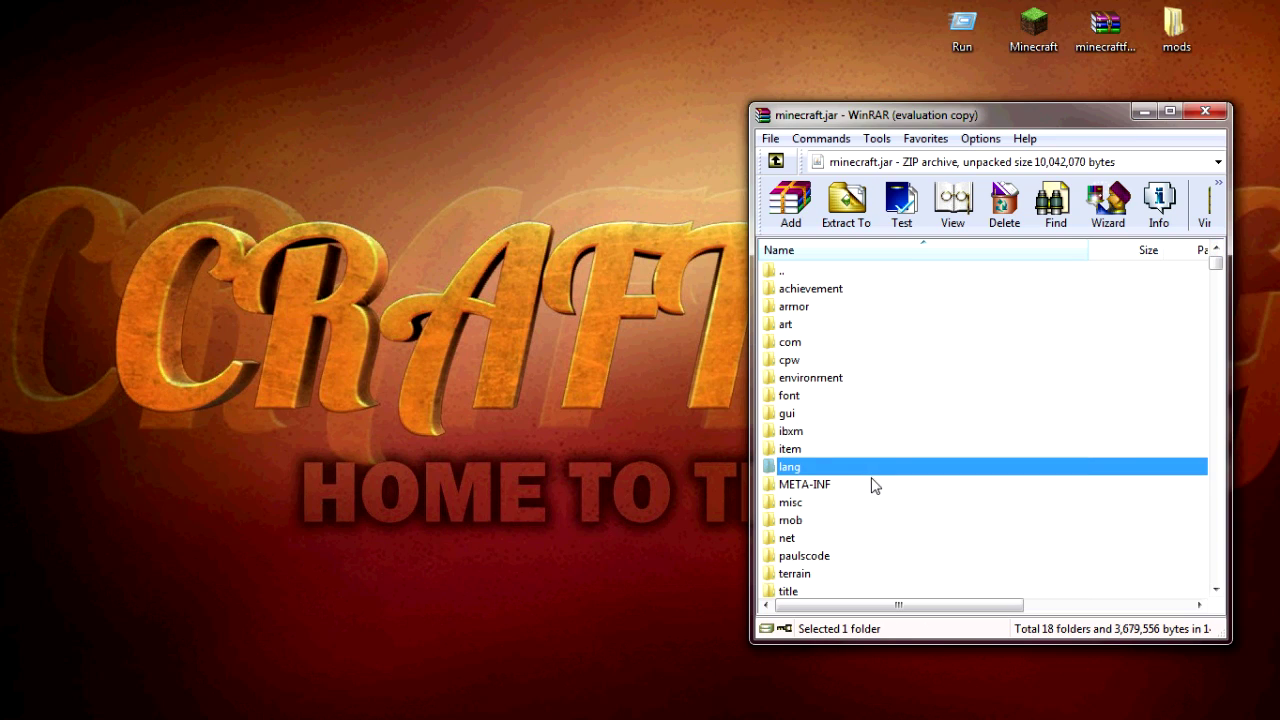
click(871, 483)
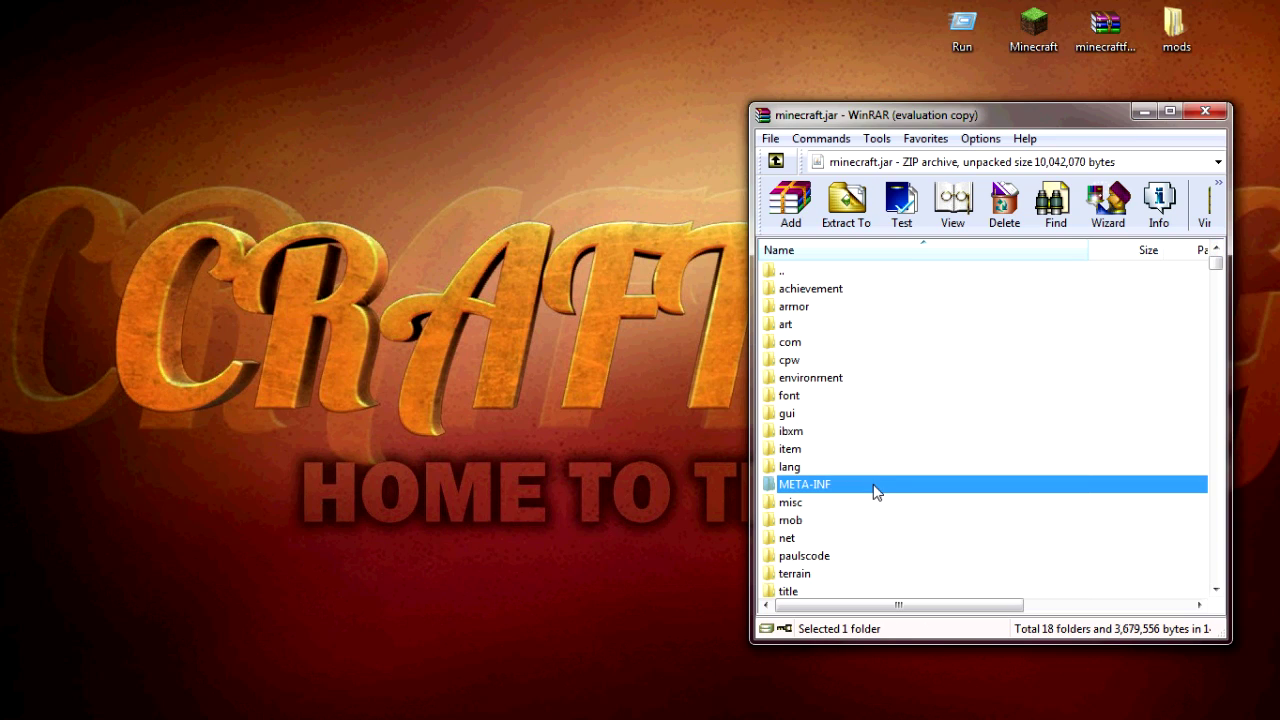
click(1205, 111)
Launch Minecraft from the desktop, turn on password remembering and log in with the account password
click(1032, 35)
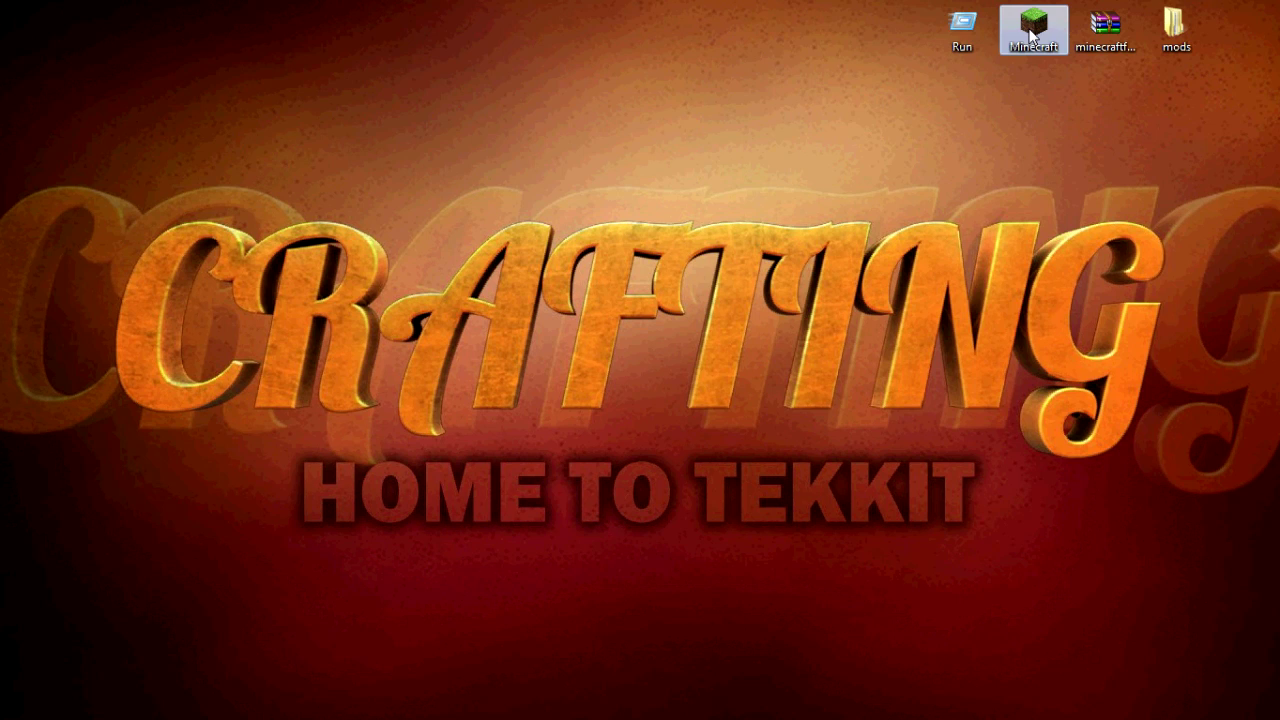
click(1006, 114)
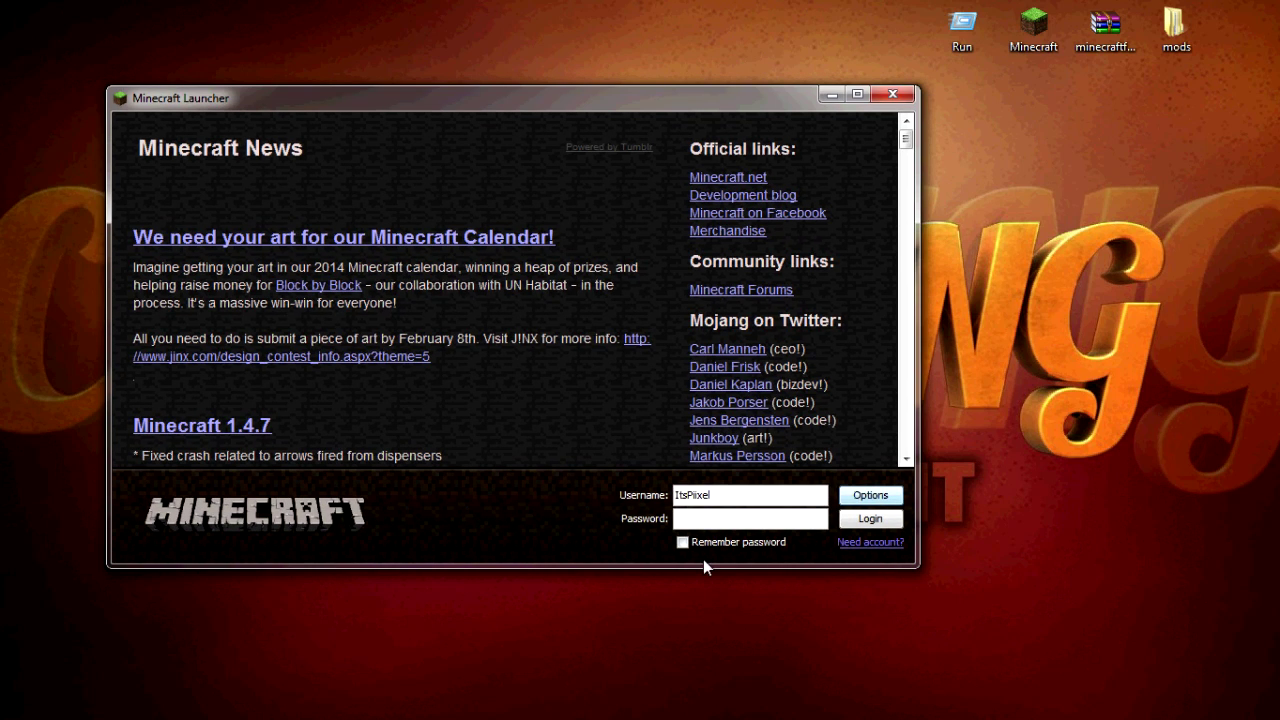
click(683, 543)
click(709, 516)
text(*********)
key(Return)
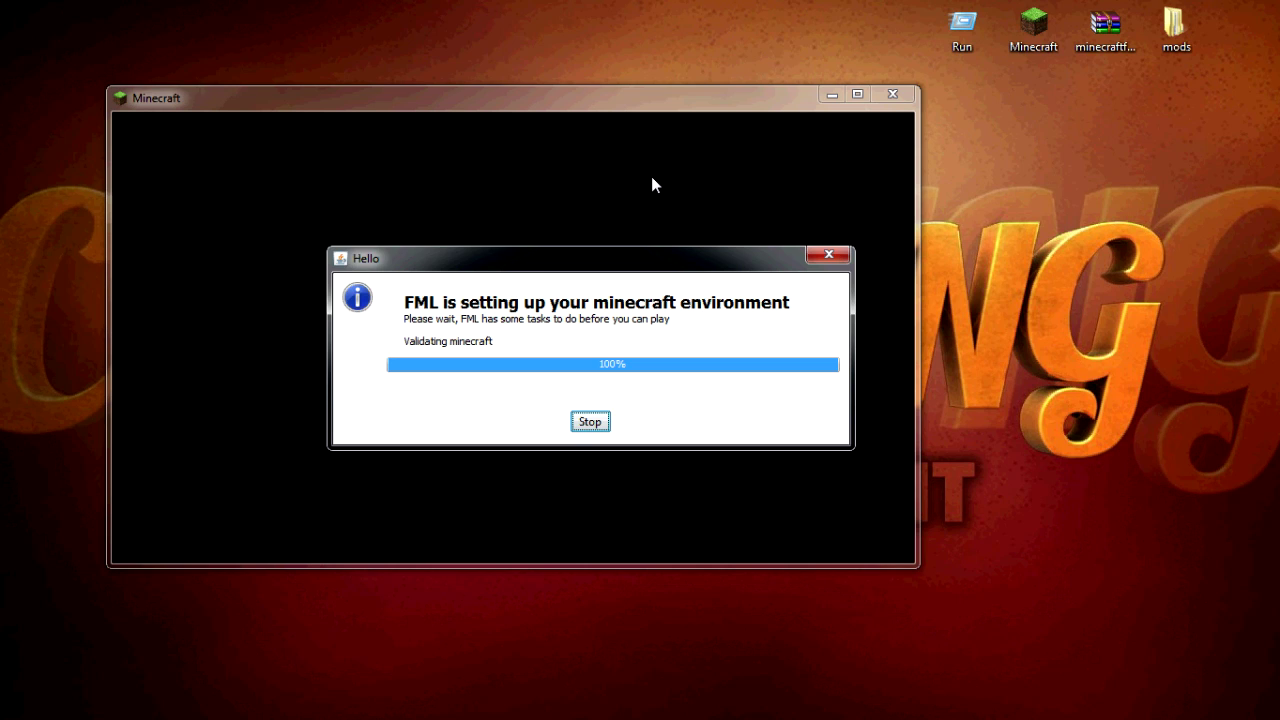
drag(649, 106, 741, 105)
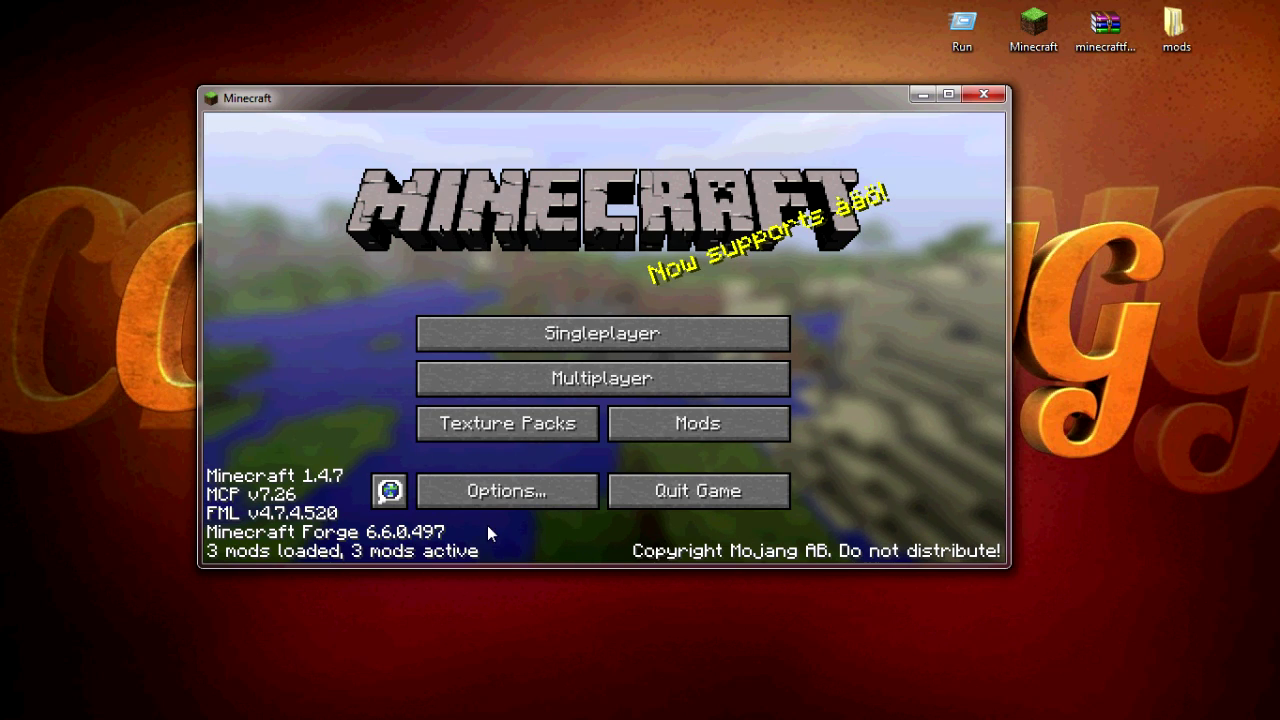
Examine the details of Minecraft Coder Pack, Forge Mod Loader and Minecraft Forge in the mod list, and quit the game
click(696, 444)
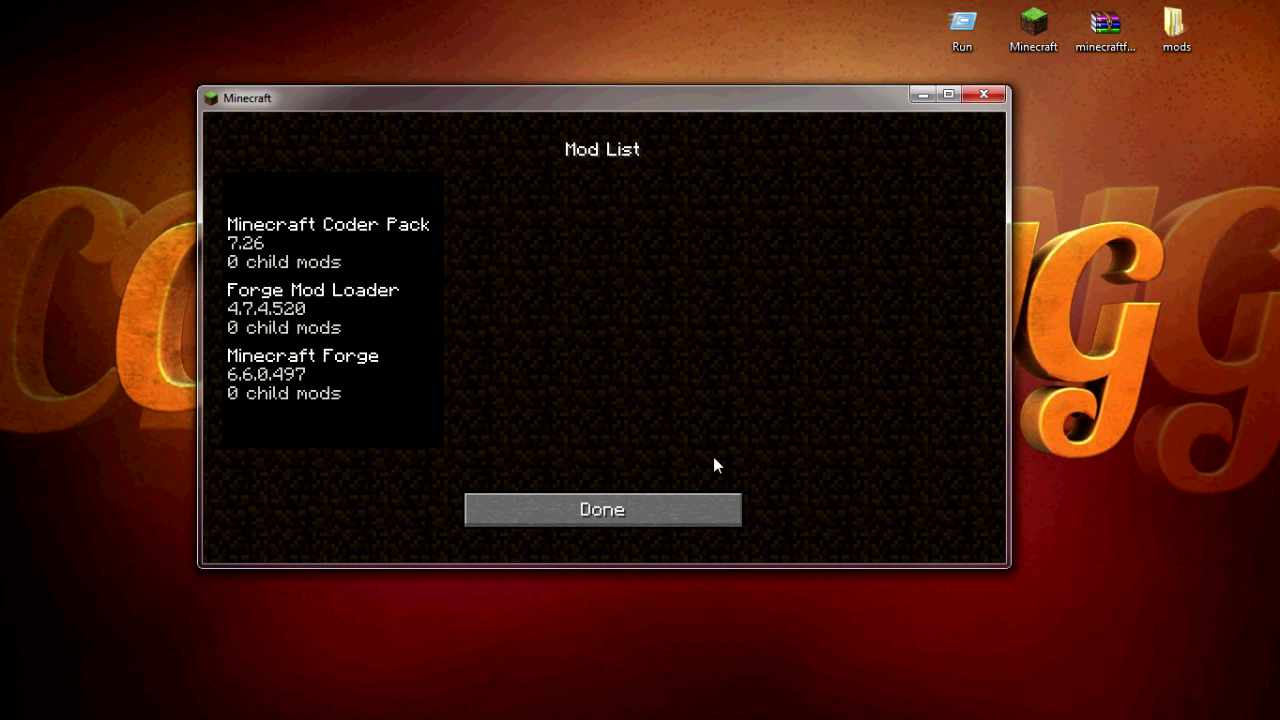
click(328, 365)
click(318, 315)
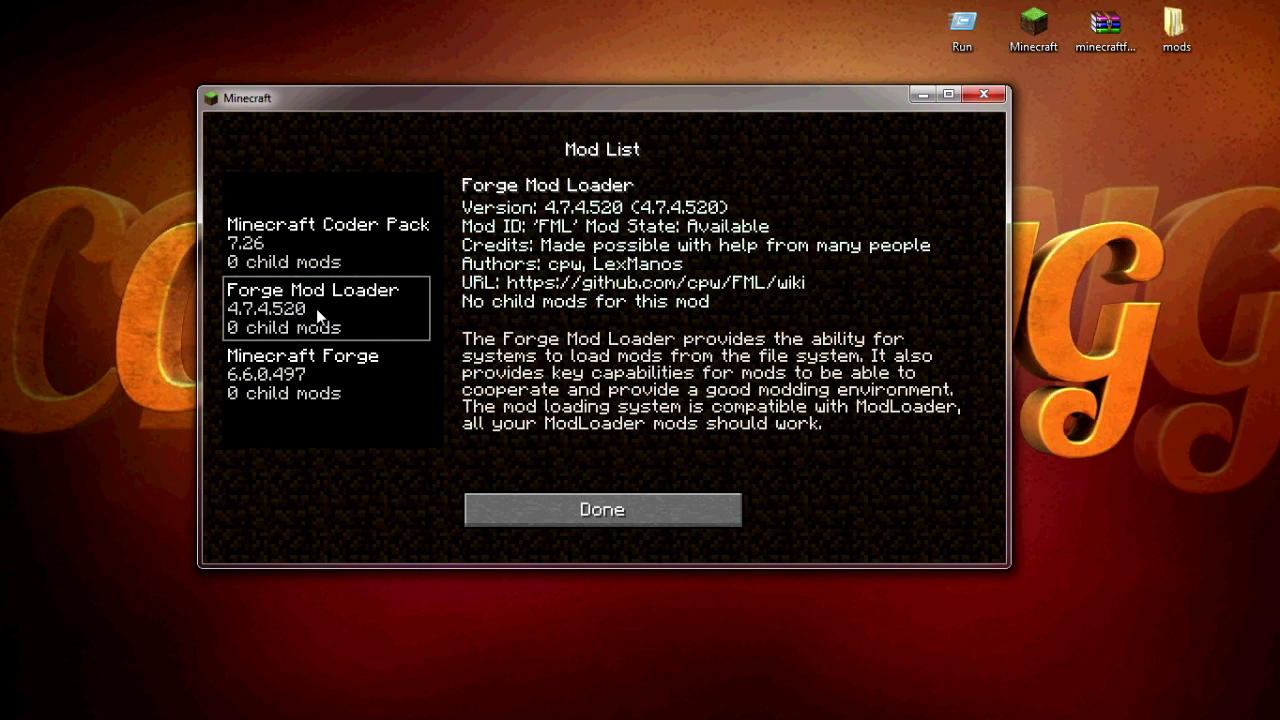
click(325, 260)
click(345, 372)
click(338, 318)
click(338, 245)
click(567, 513)
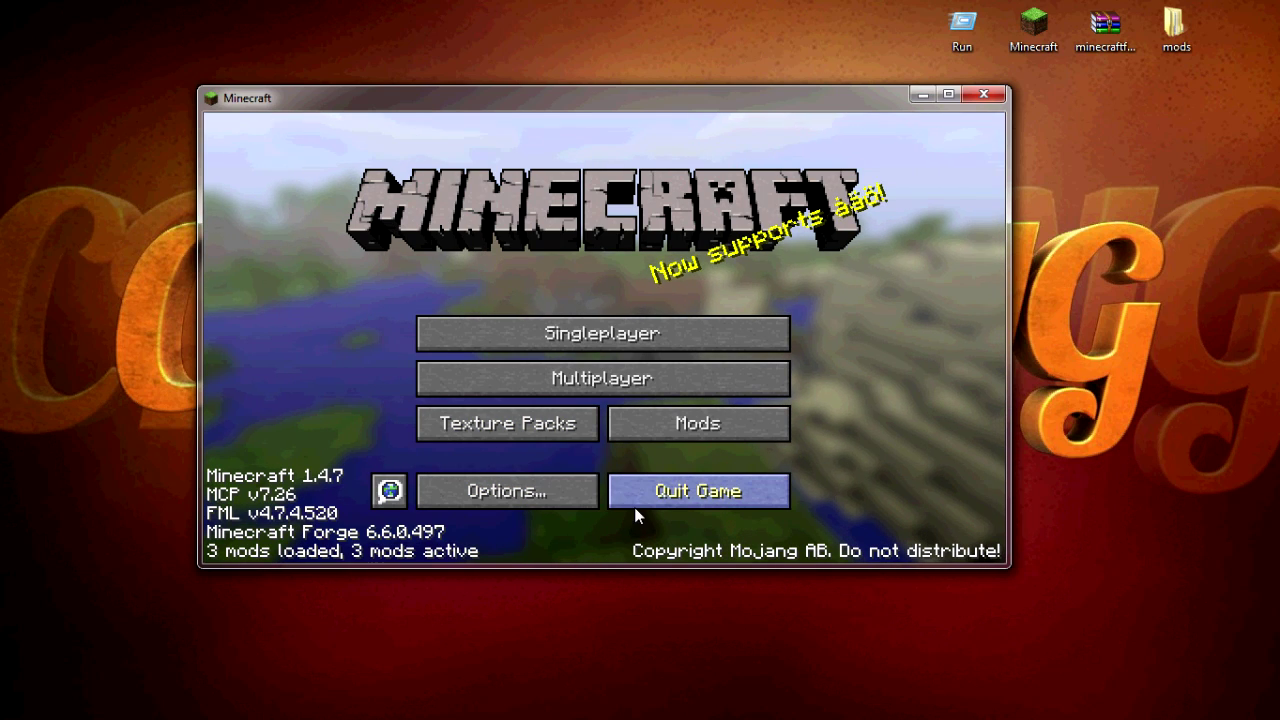
click(688, 500)
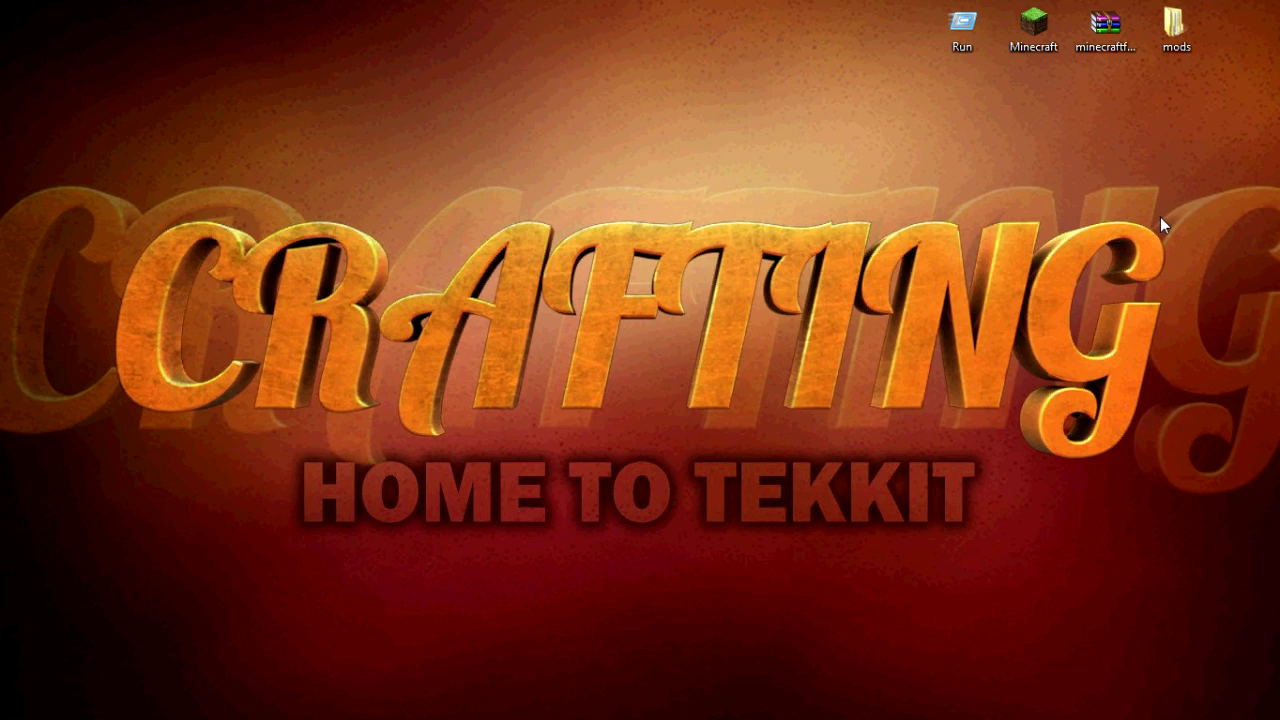
Open the mods folder inside .minecraft by way of %appdata%, and open the desktop mods folder as well
double_click(941, 40)
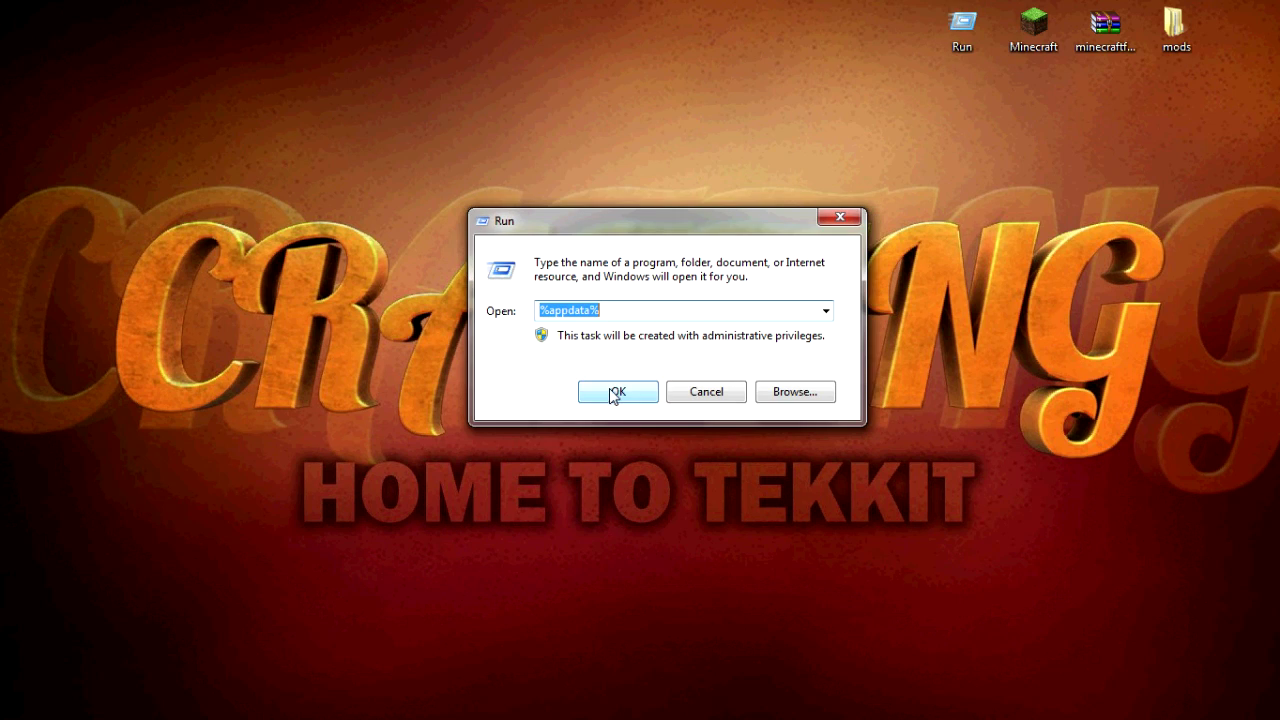
click(614, 392)
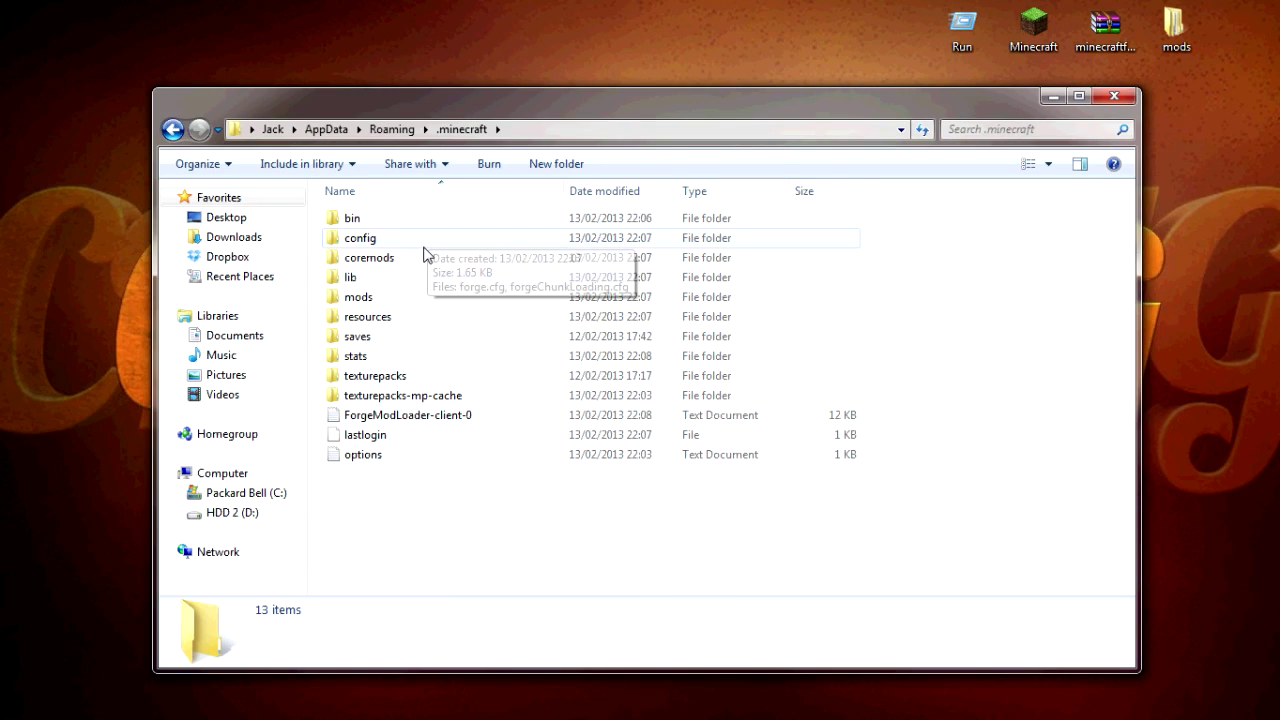
click(397, 305)
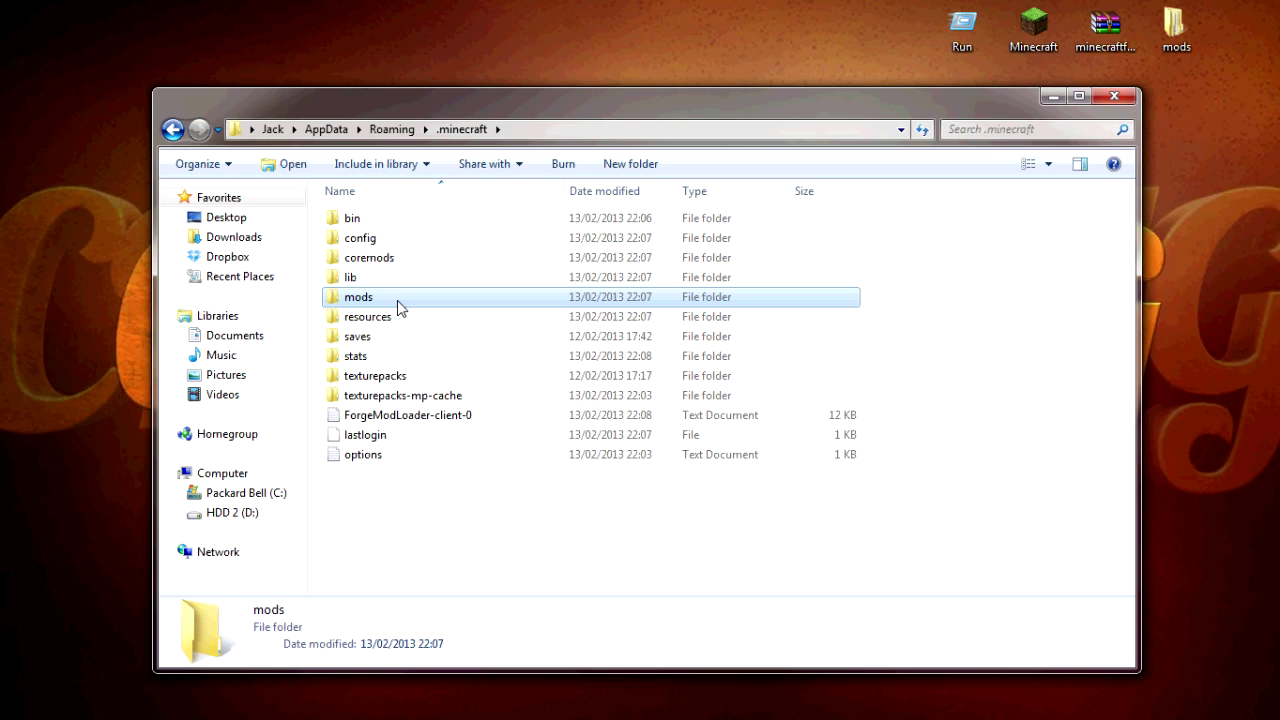
double_click(397, 305)
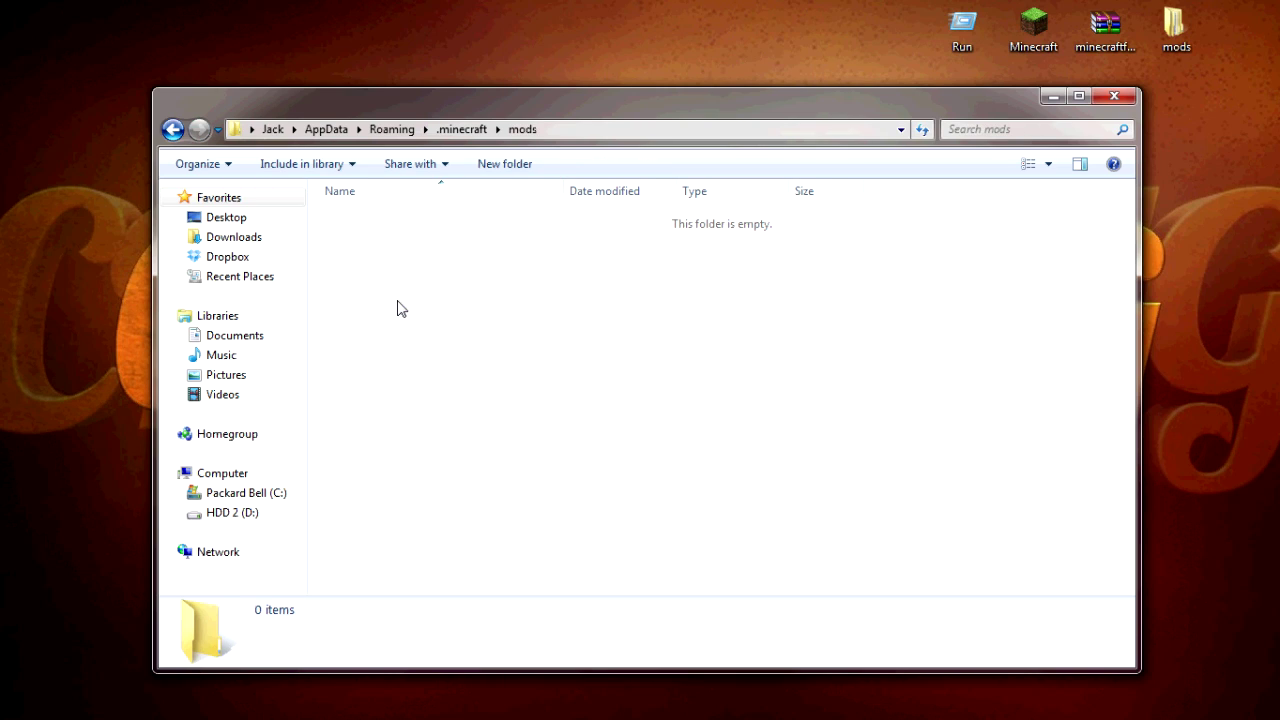
double_click(1152, 35)
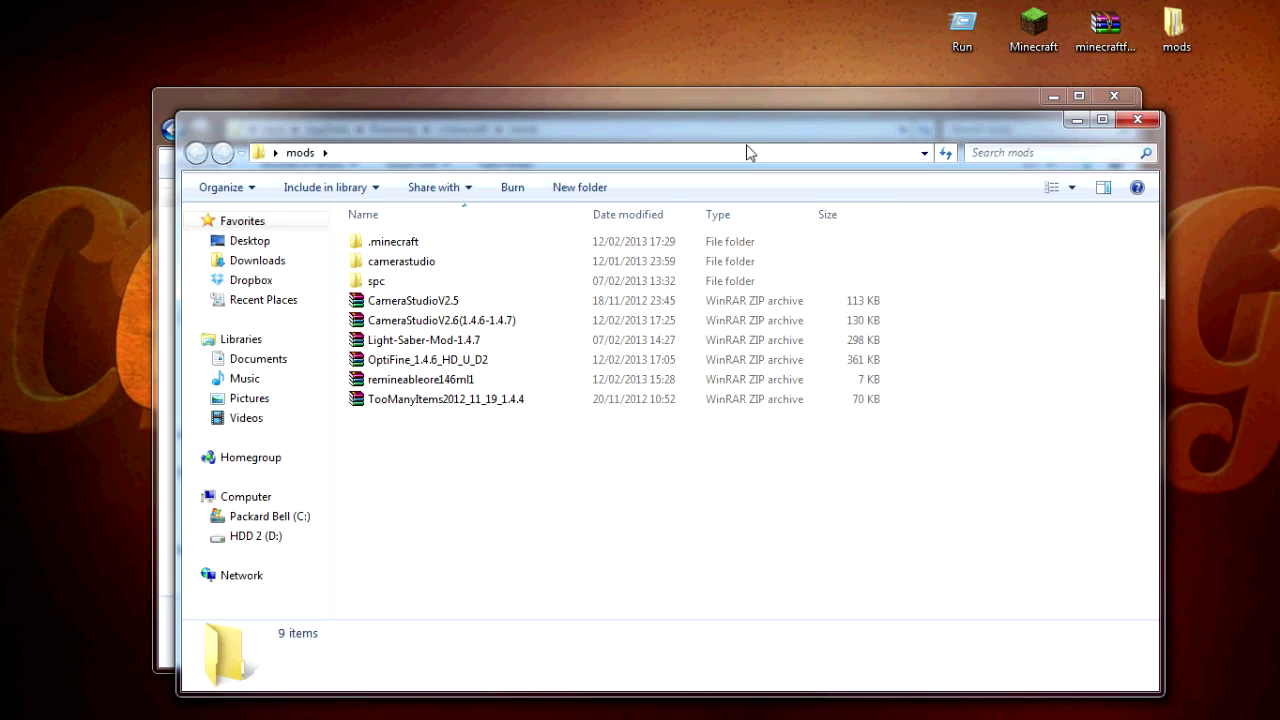
Arrange the .minecraft mods folder and the desktop mods folder side by side so both file lists are accessible
drag(717, 125, 803, 127)
drag(271, 97, 741, 118)
drag(1138, 108, 766, 111)
drag(637, 115, 558, 111)
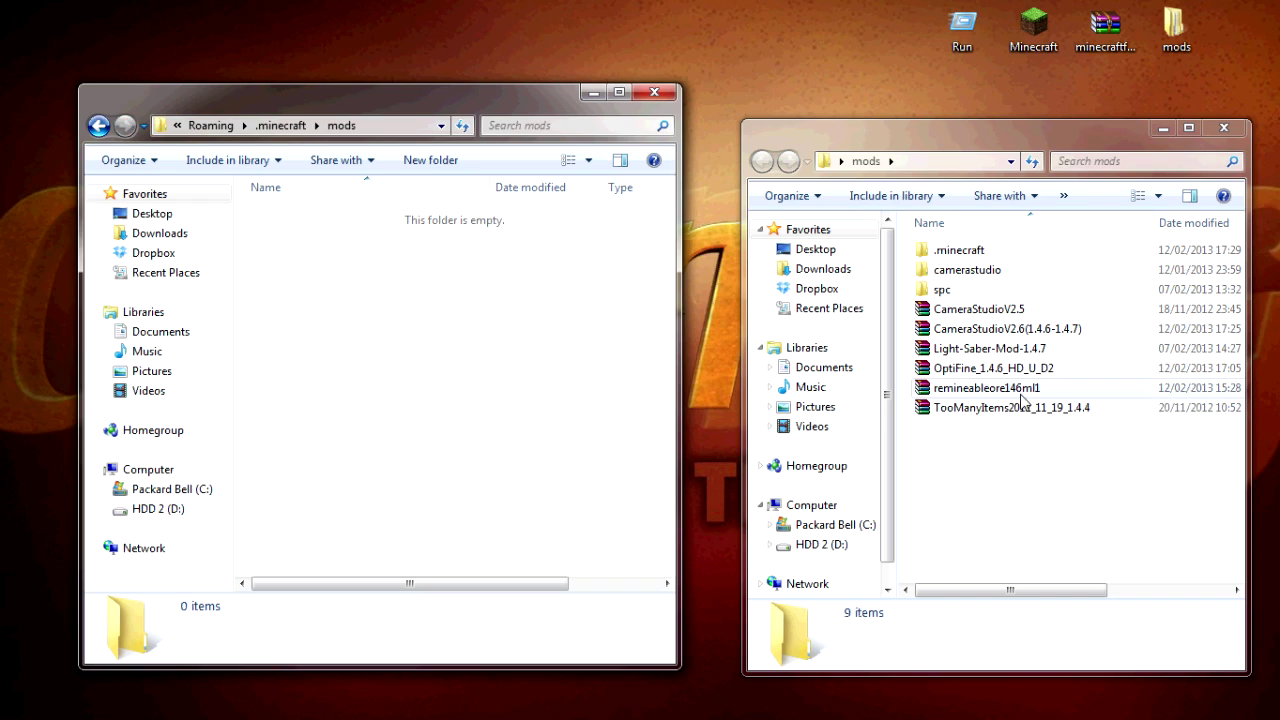
Move the remineableore146ml1 archive from the desktop mods folder into the .minecraft mods folder
click(1030, 400)
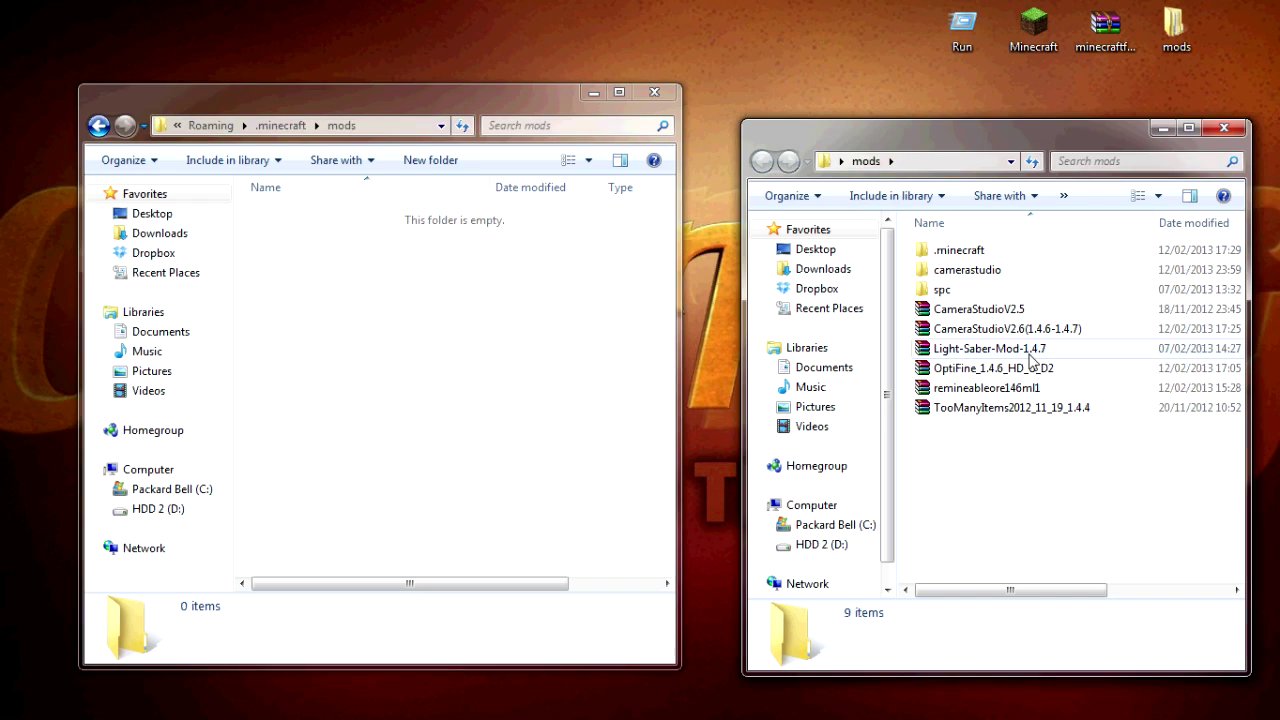
click(1065, 392)
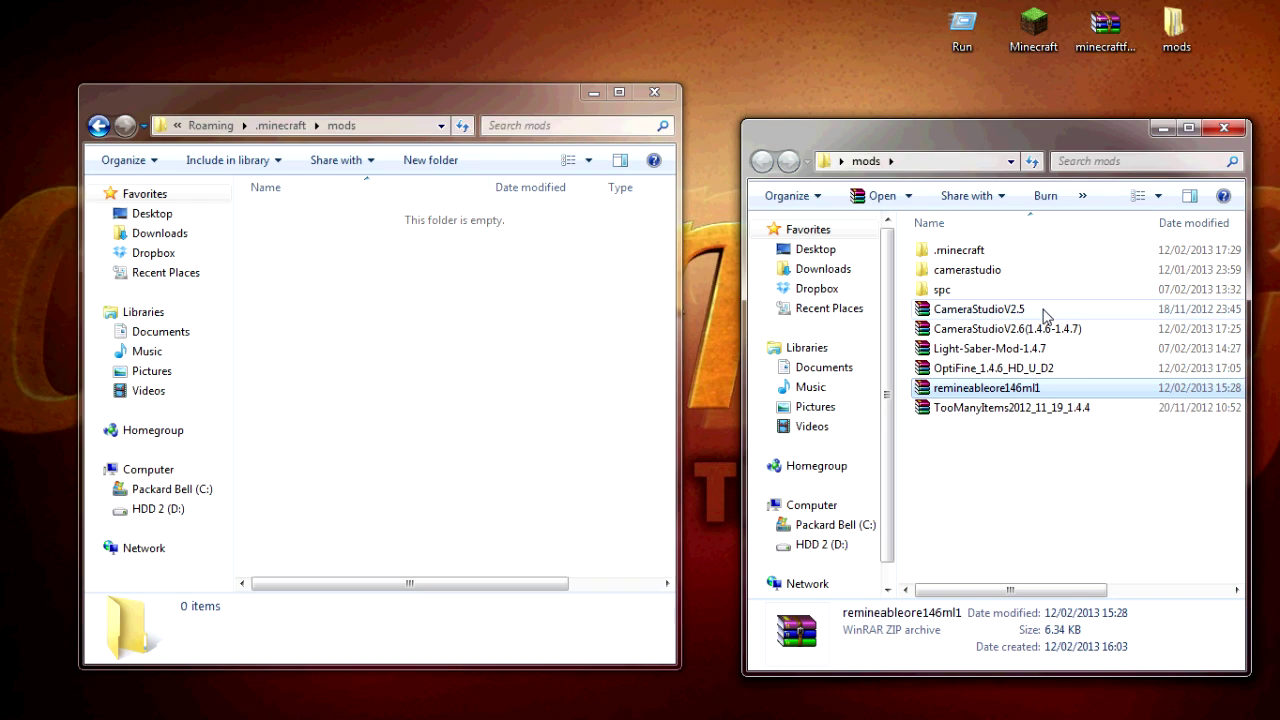
click(1043, 312)
click(1060, 477)
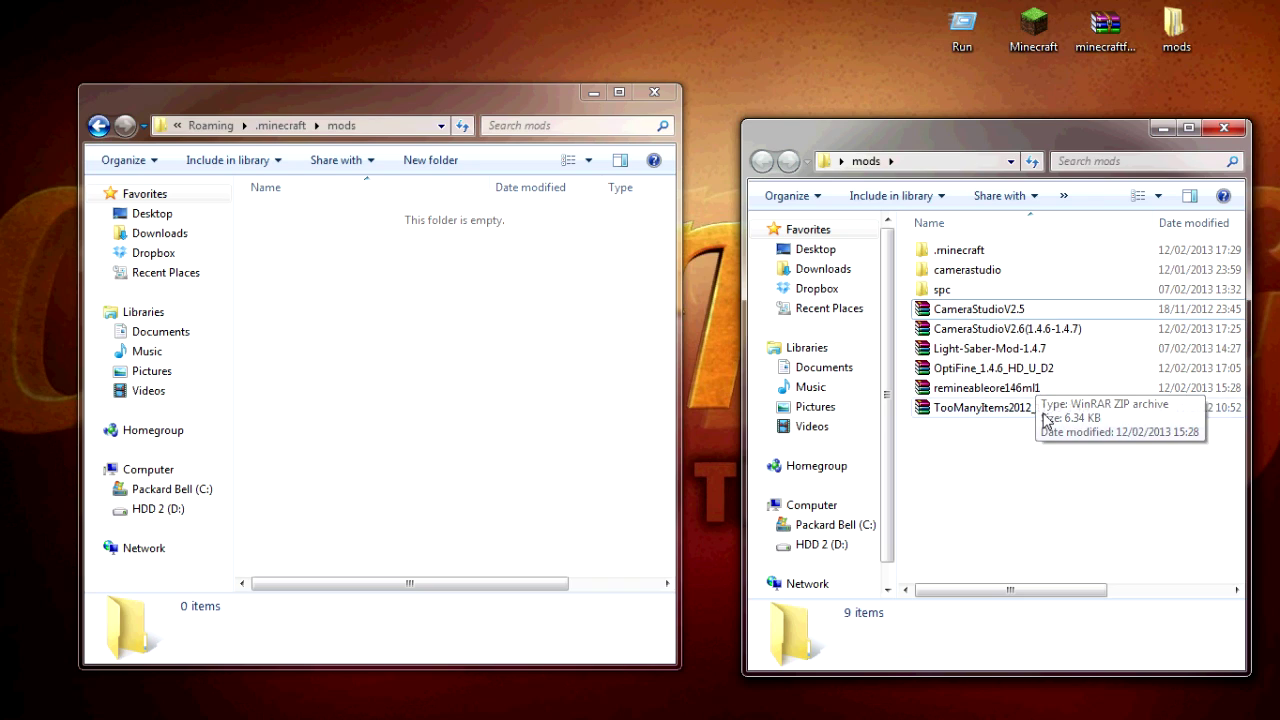
drag(1000, 388, 460, 378)
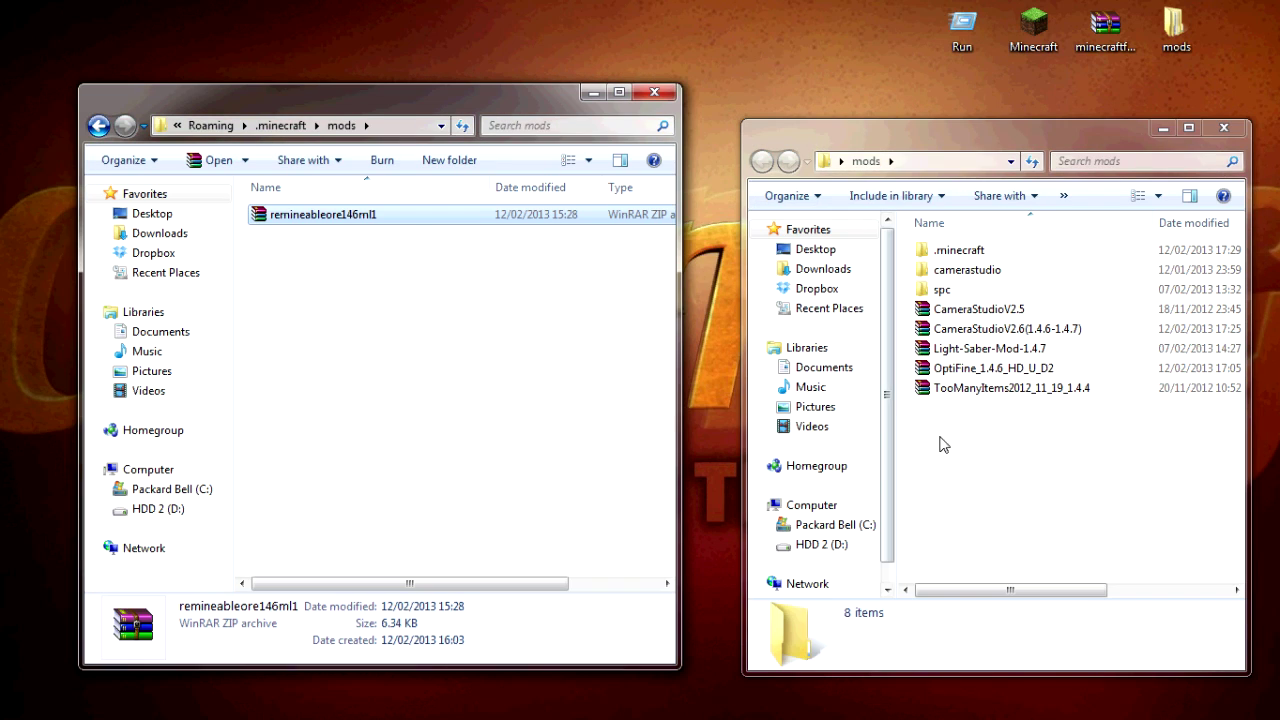
Open minecraft.jar from the .minecraft bin folder with WinRAR archiver and place its window clear of the desktop mods folder
click(812, 140)
click(283, 125)
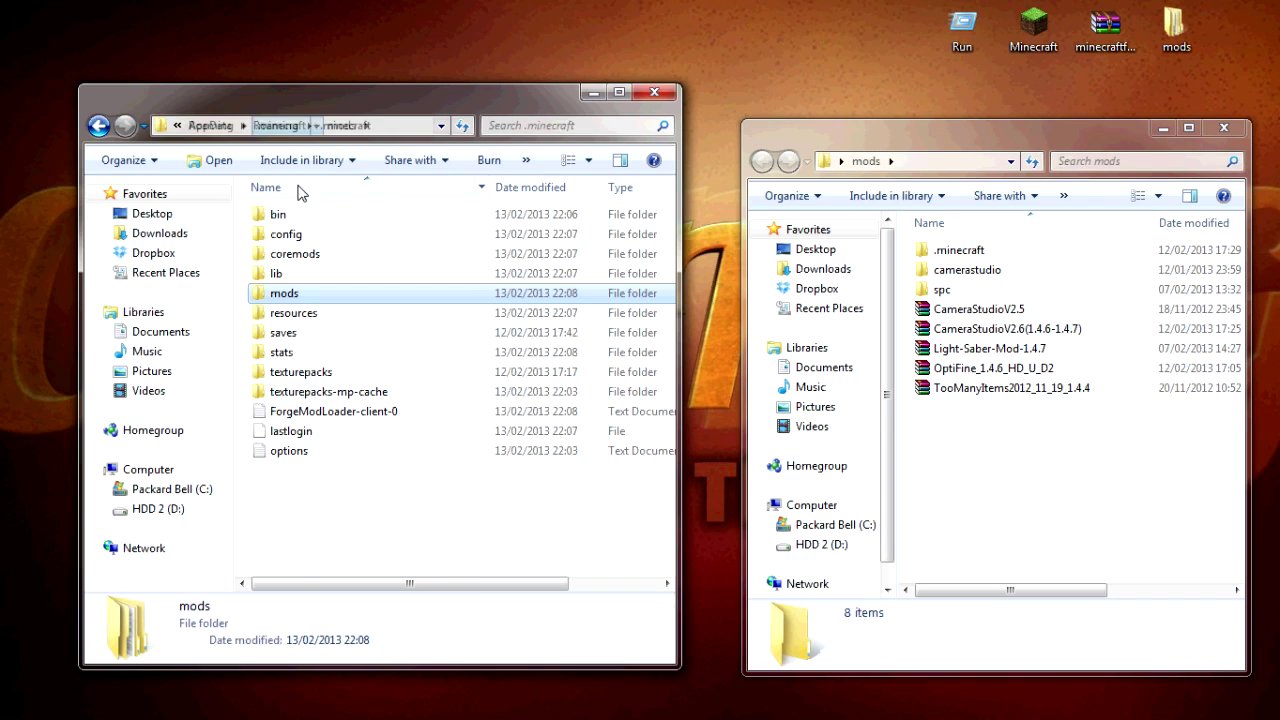
double_click(284, 214)
right_click(311, 314)
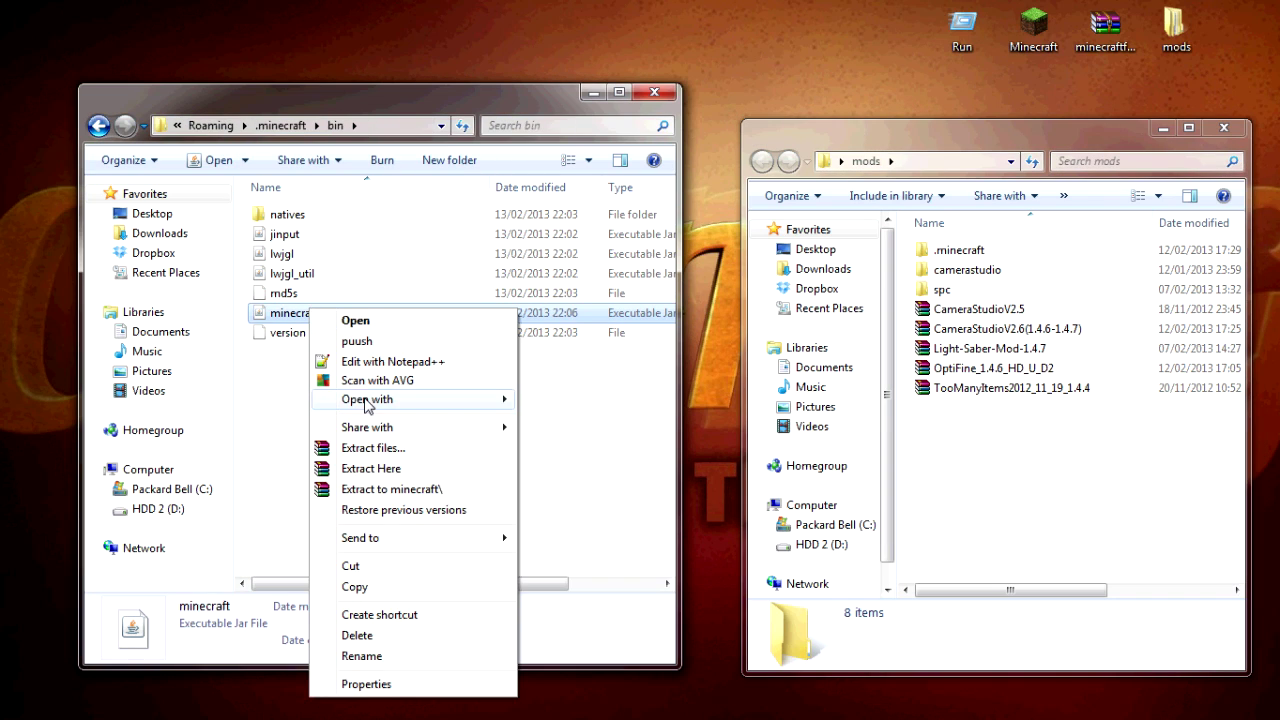
mouse_move(409, 405)
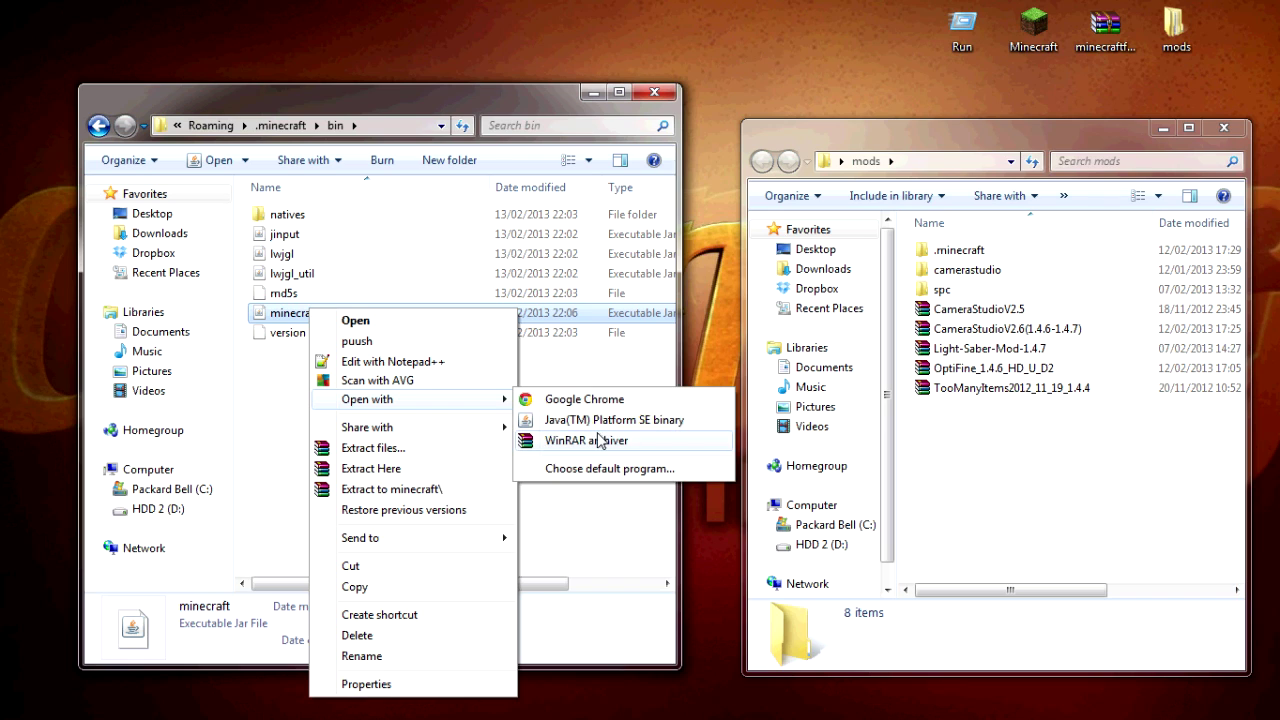
click(605, 440)
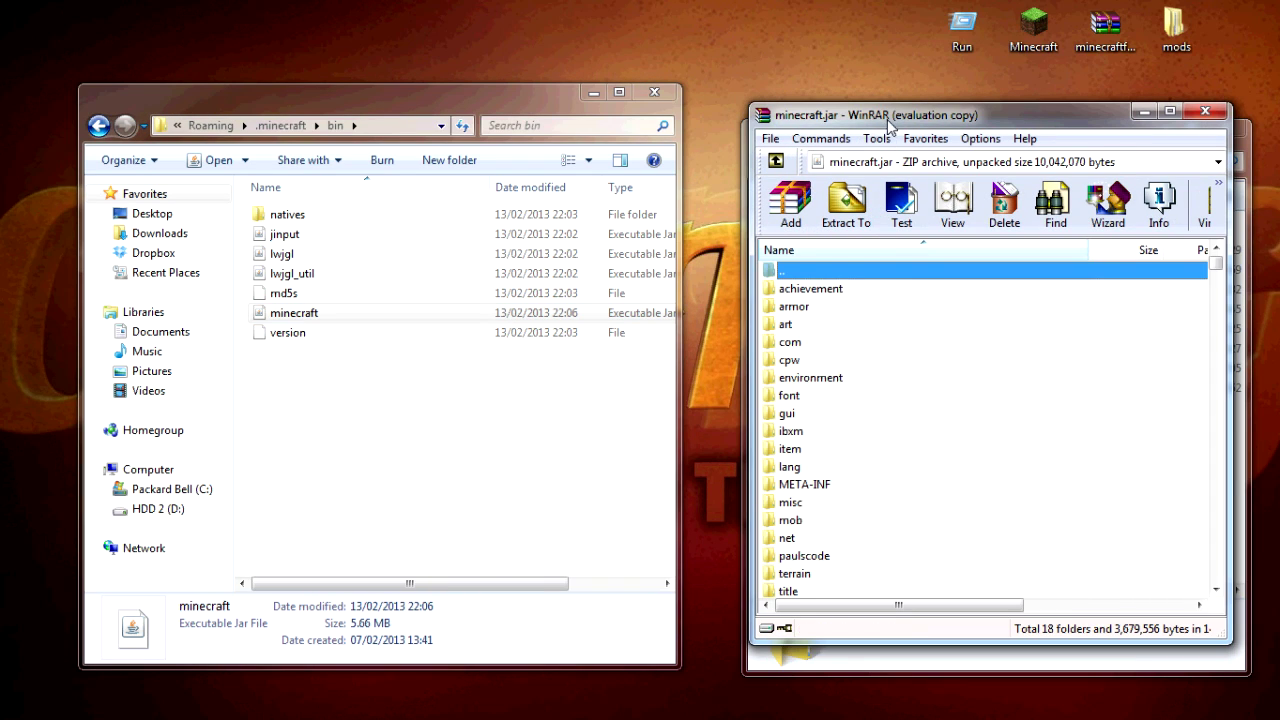
click(660, 357)
drag(822, 124, 237, 107)
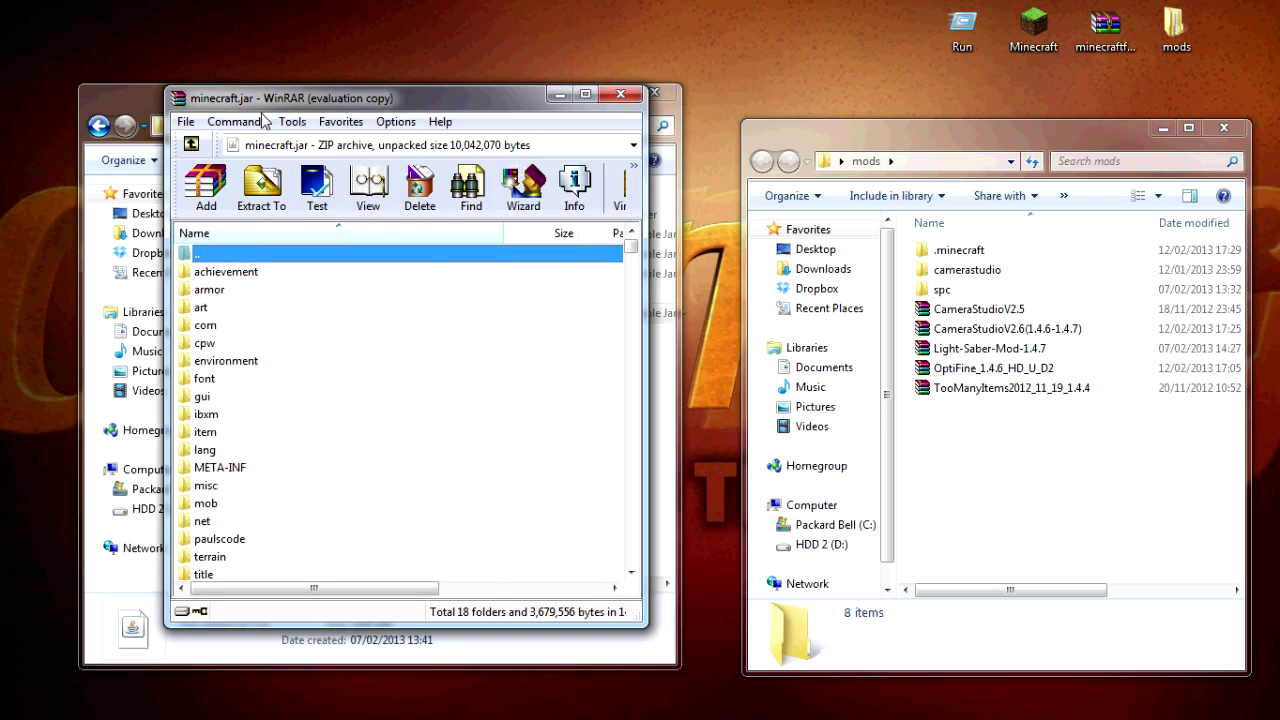
Open the OptiFine_1.4.6_HD_U_D2 archive from the desktop mods folder and place it beside the minecraft.jar archive
click(995, 370)
double_click(995, 370)
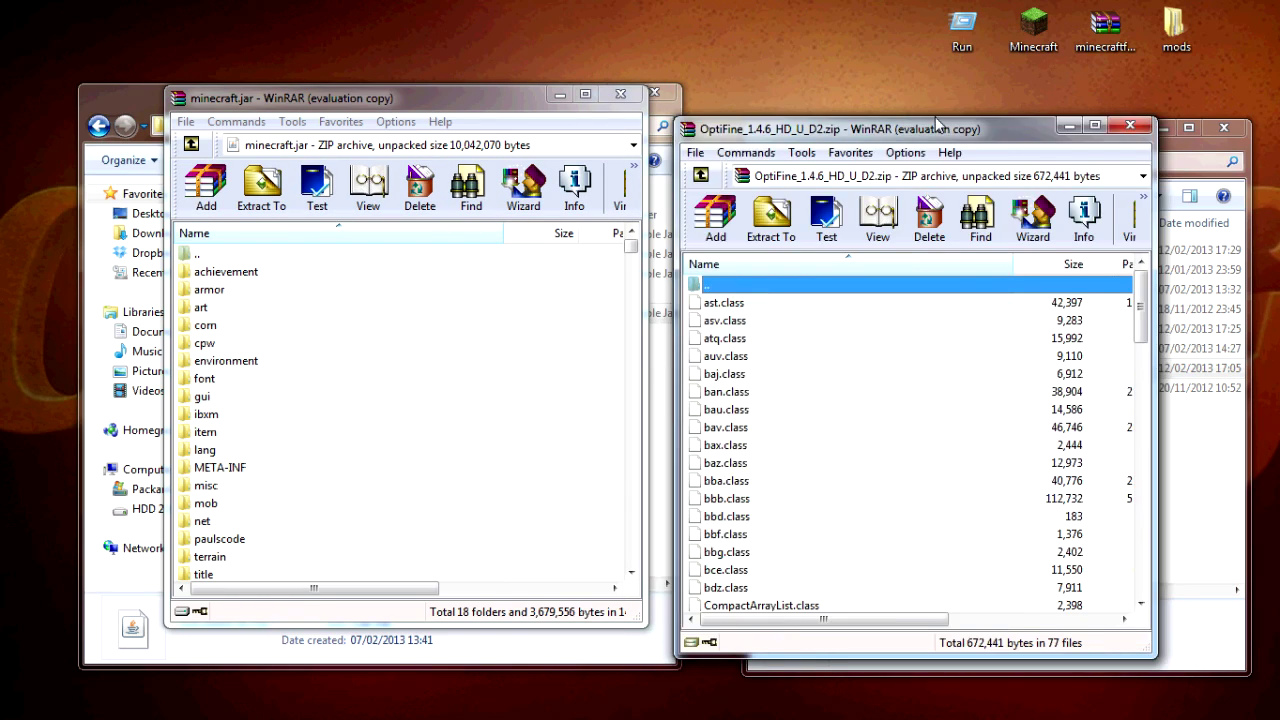
click(1099, 368)
drag(486, 89, 960, 88)
Add all files of the OptiFine_1.4.6_HD_U_D2 archive to minecraft.jar and close both archives
click(852, 317)
key(ctrl+a)
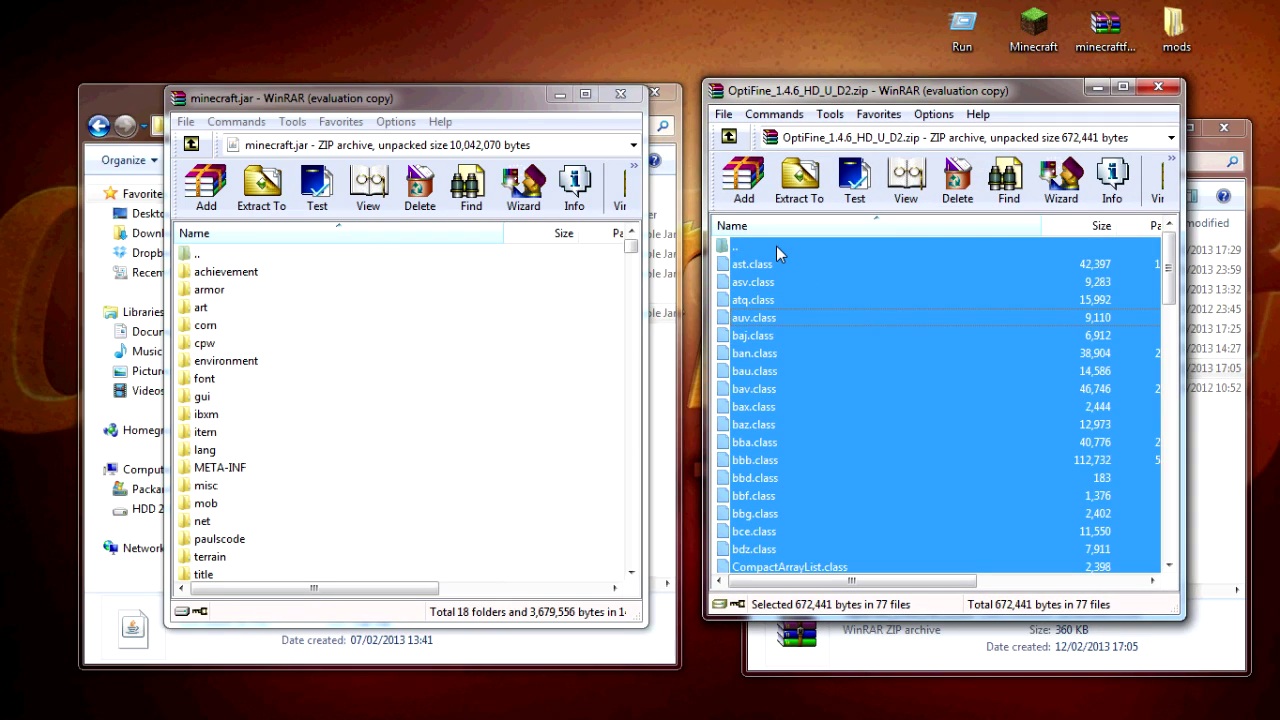
ctrl+click(776, 246)
drag(774, 282, 500, 434)
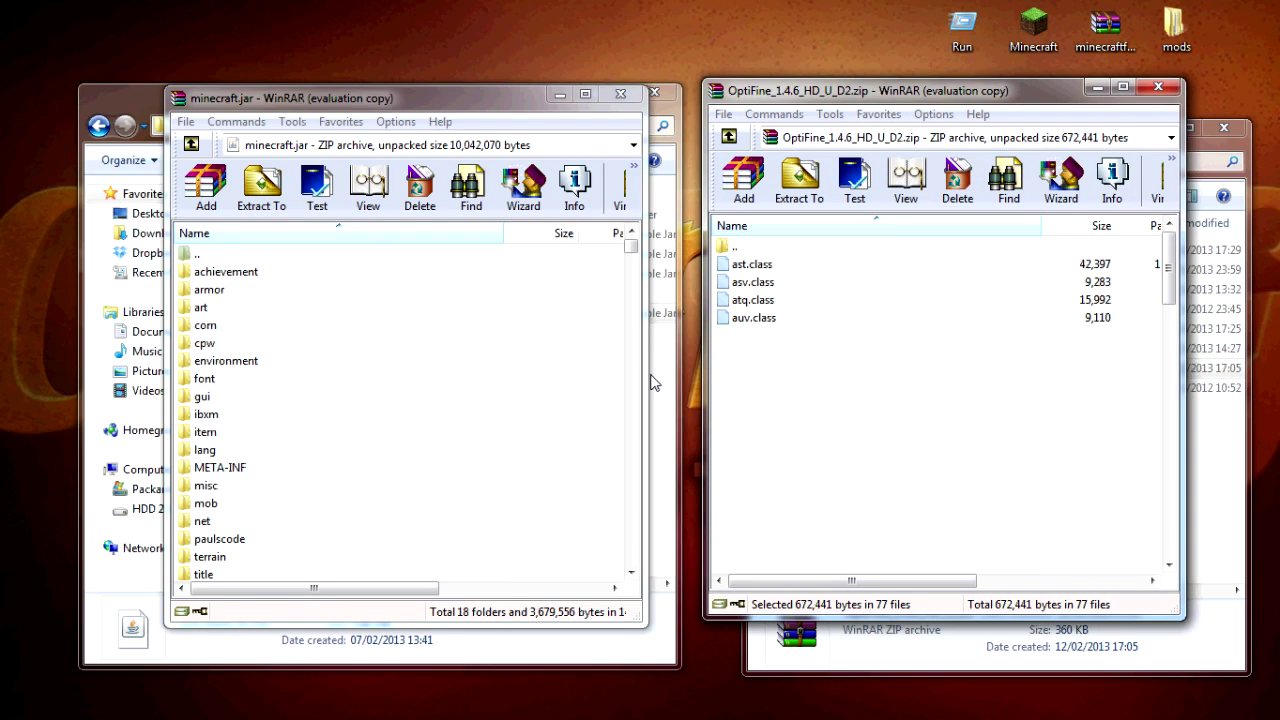
click(425, 518)
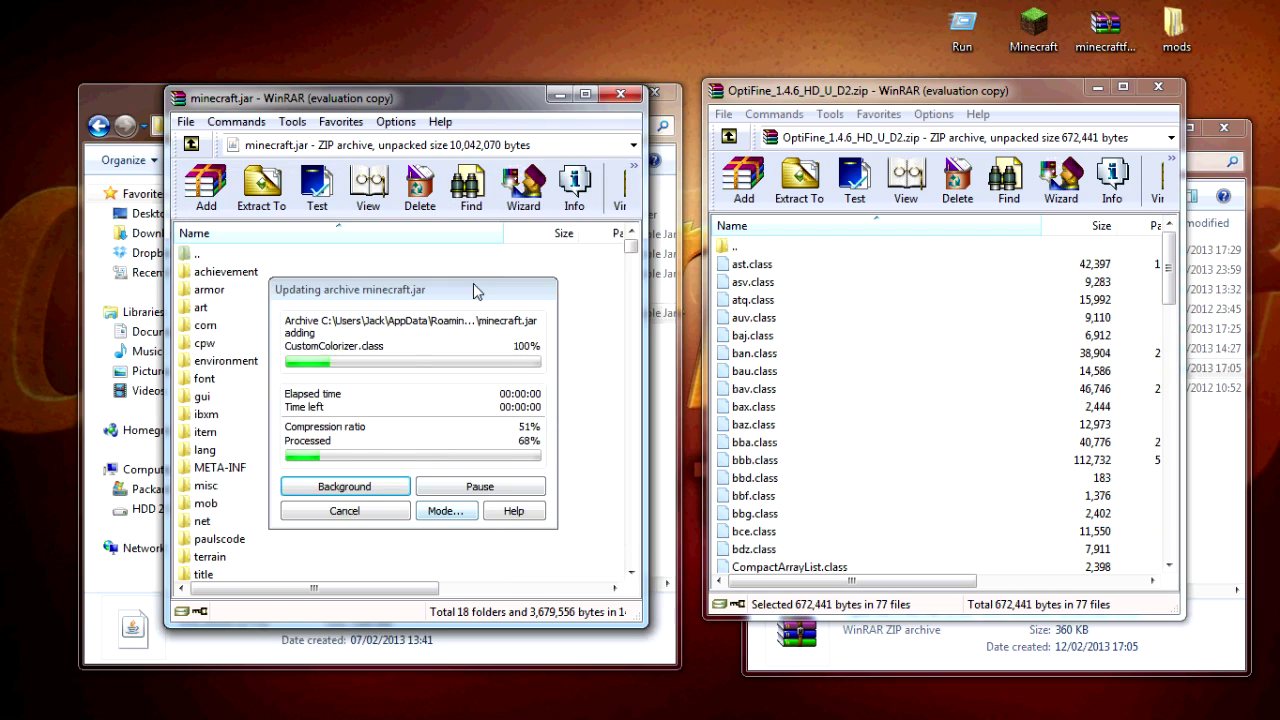
click(620, 93)
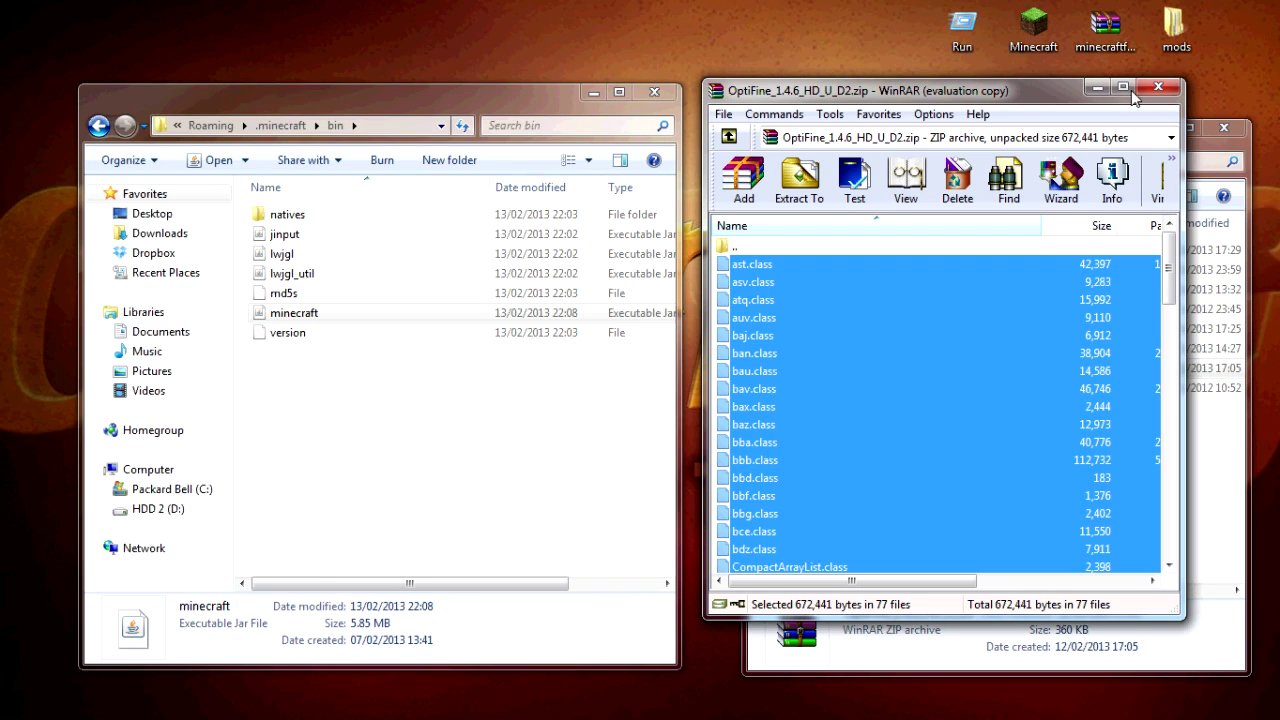
click(1158, 87)
Launch Minecraft from the desktop and log in with the remembered account
click(1049, 30)
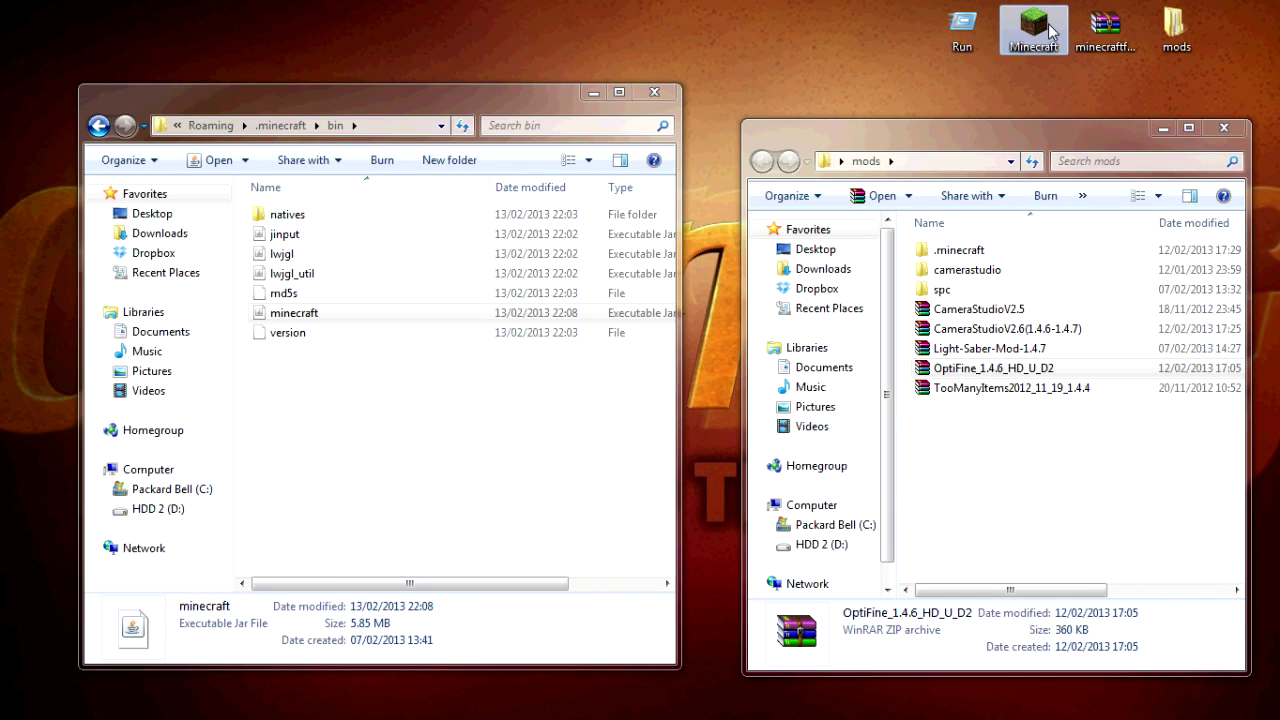
double_click(1049, 30)
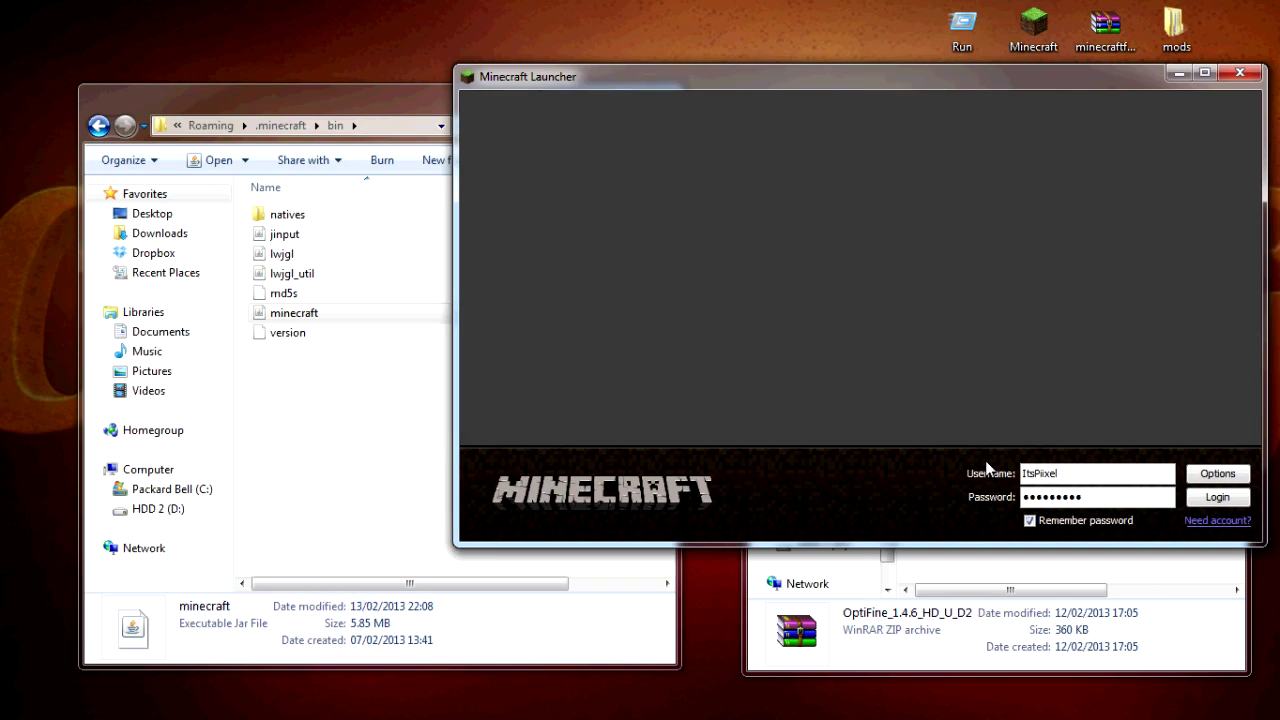
drag(1016, 58, 878, 80)
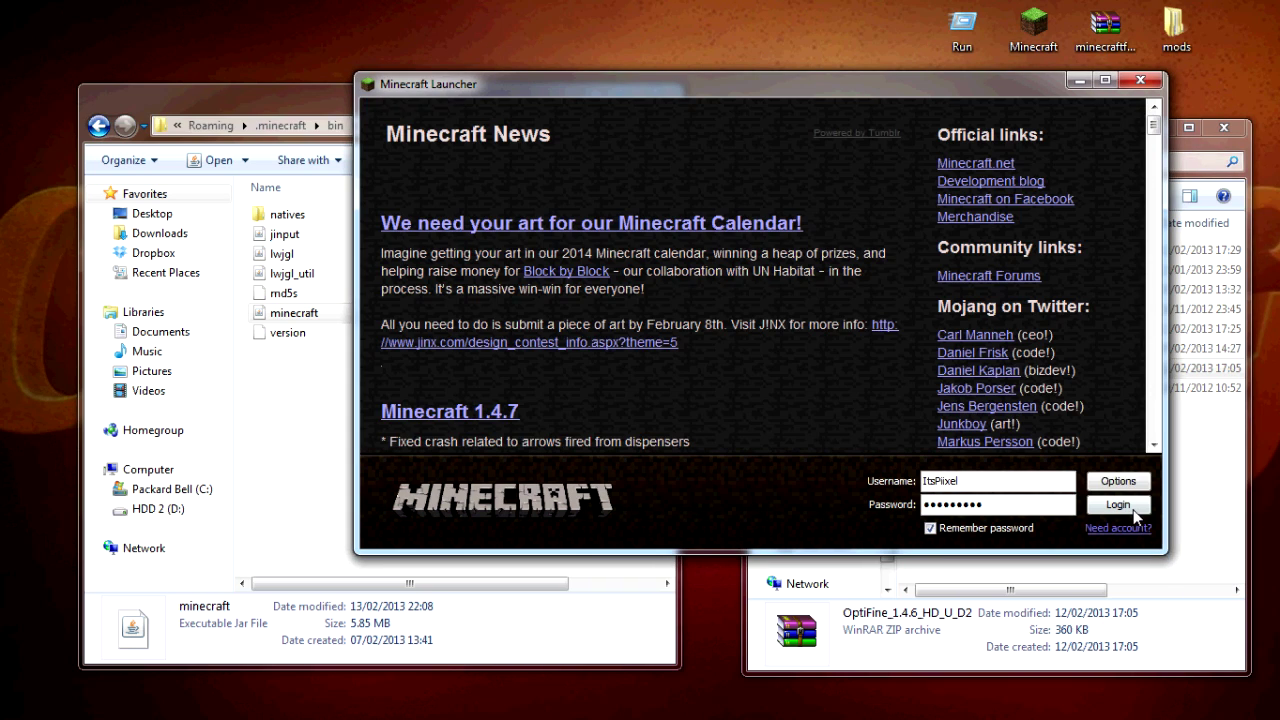
click(1118, 508)
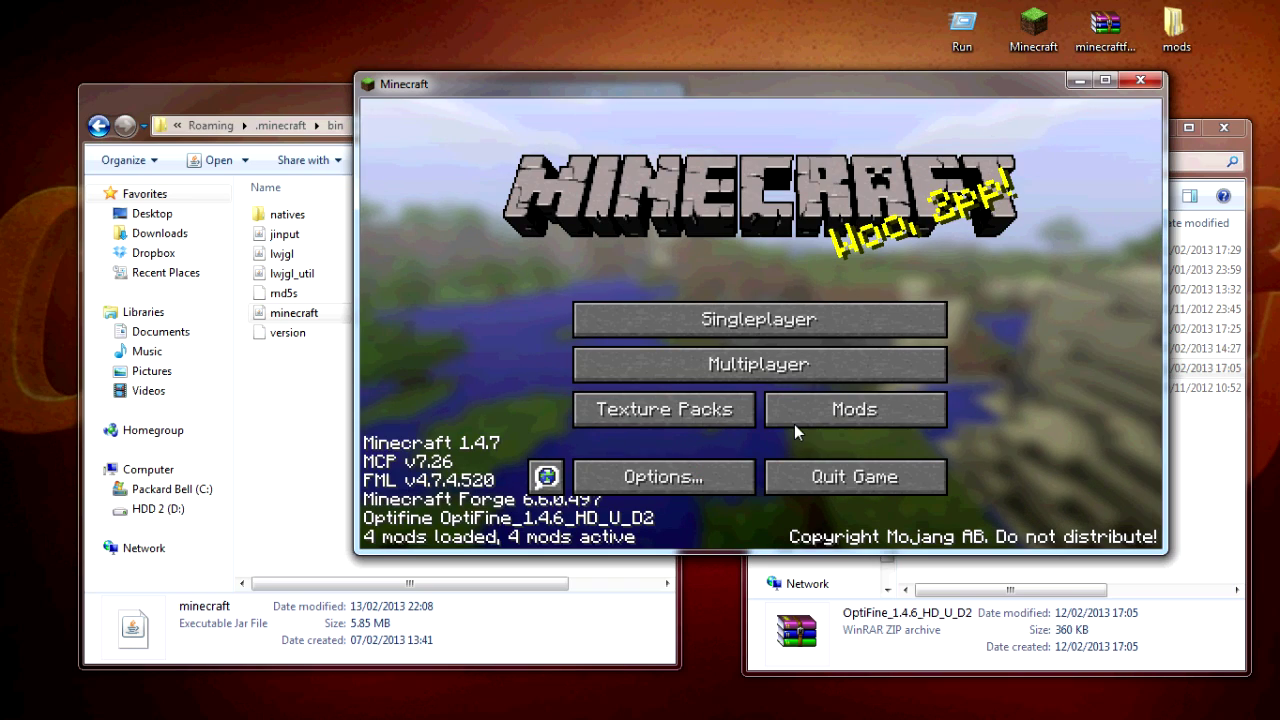
Examine the details of Minecraft Forge, Optifine and mod_remineableore in the mod list, and return to the title screen
click(794, 404)
click(513, 385)
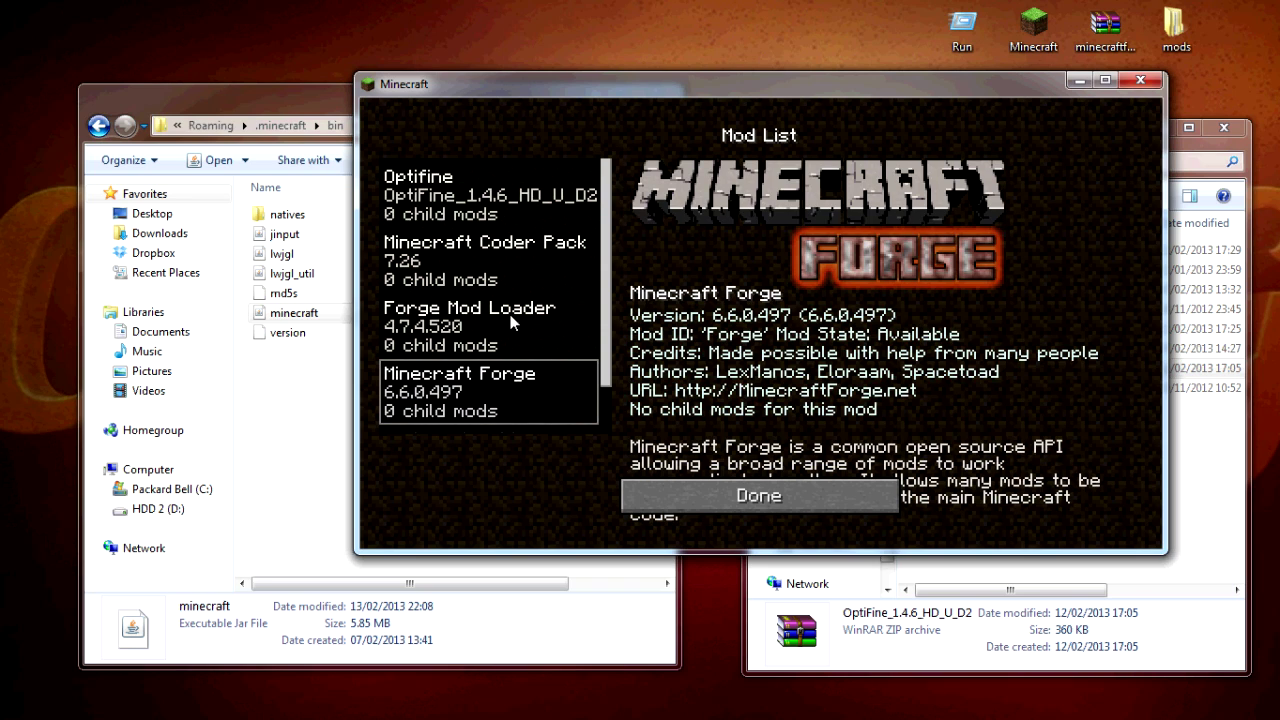
click(487, 197)
scroll(495, 300, down, 2)
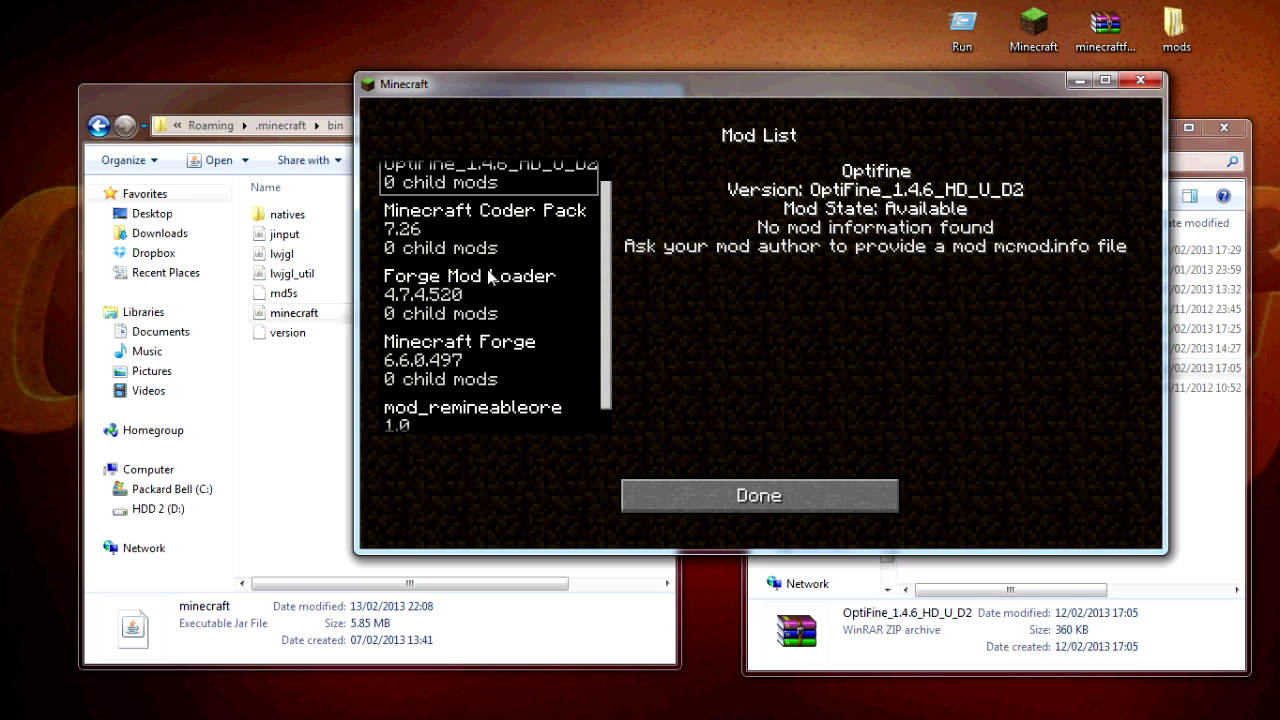
click(512, 411)
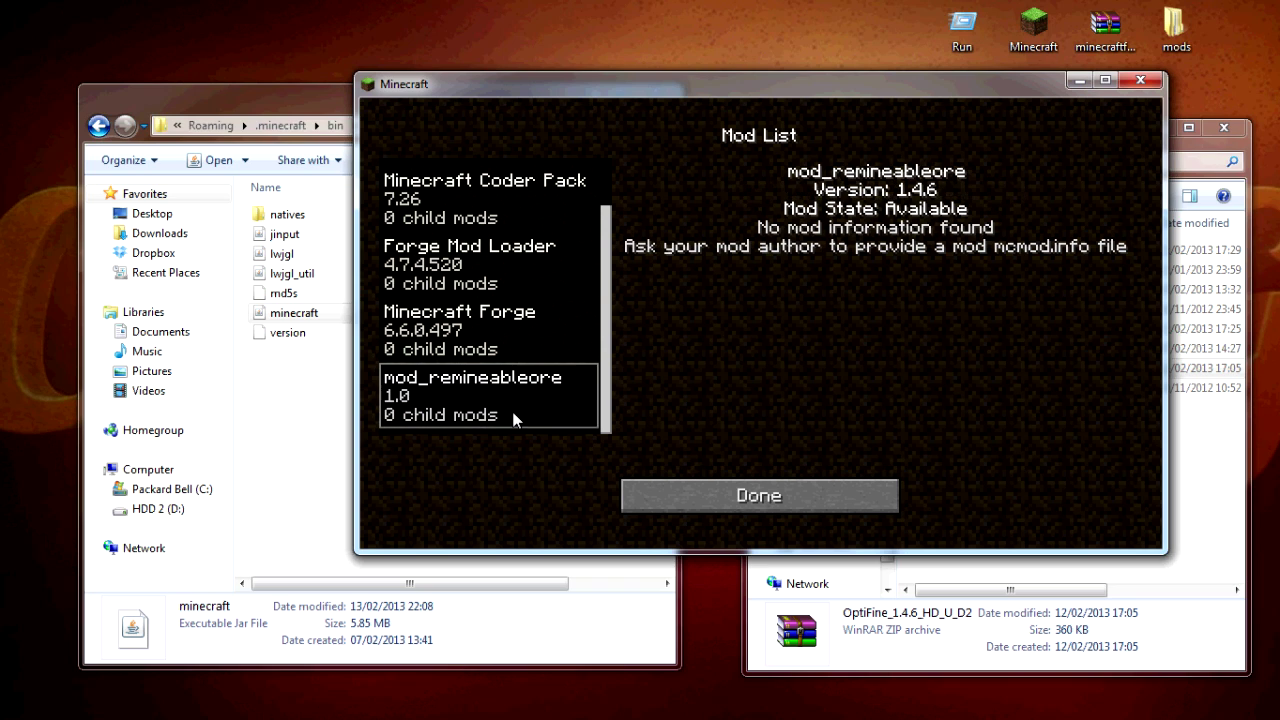
click(672, 486)
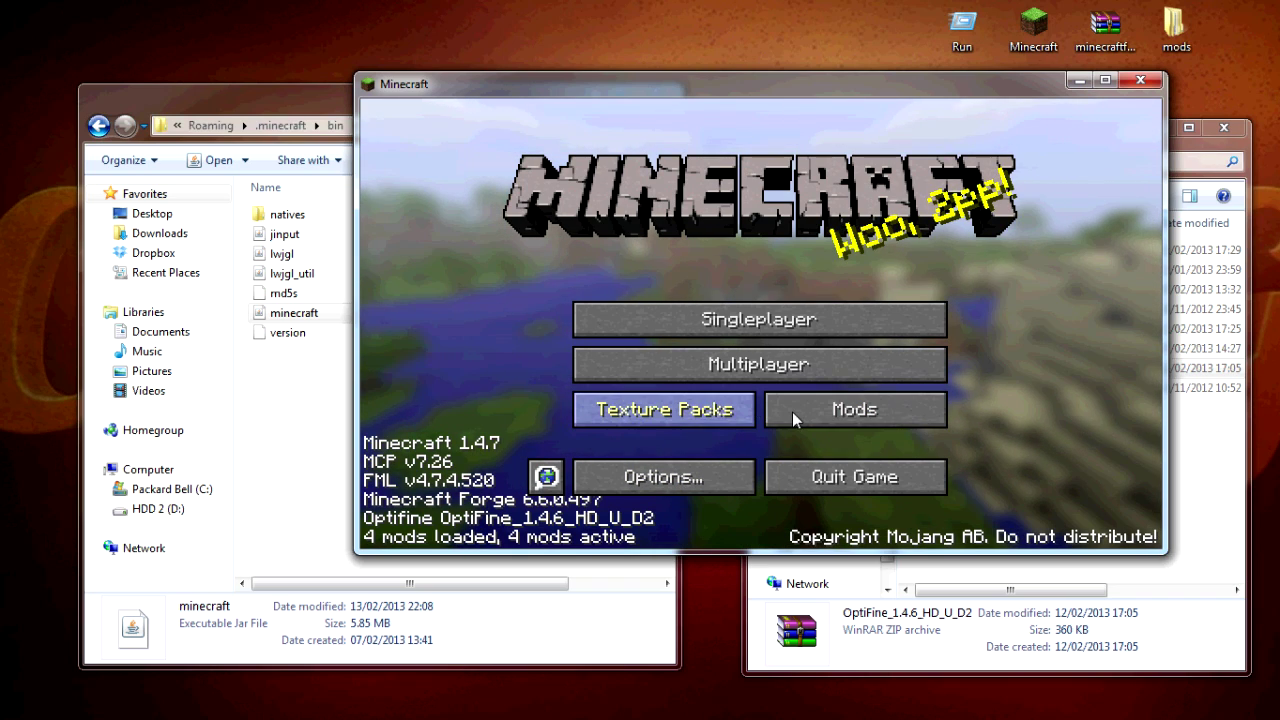
Set the render distance to Normal in the video settings and look over the performance settings before returning to the title screen
click(712, 474)
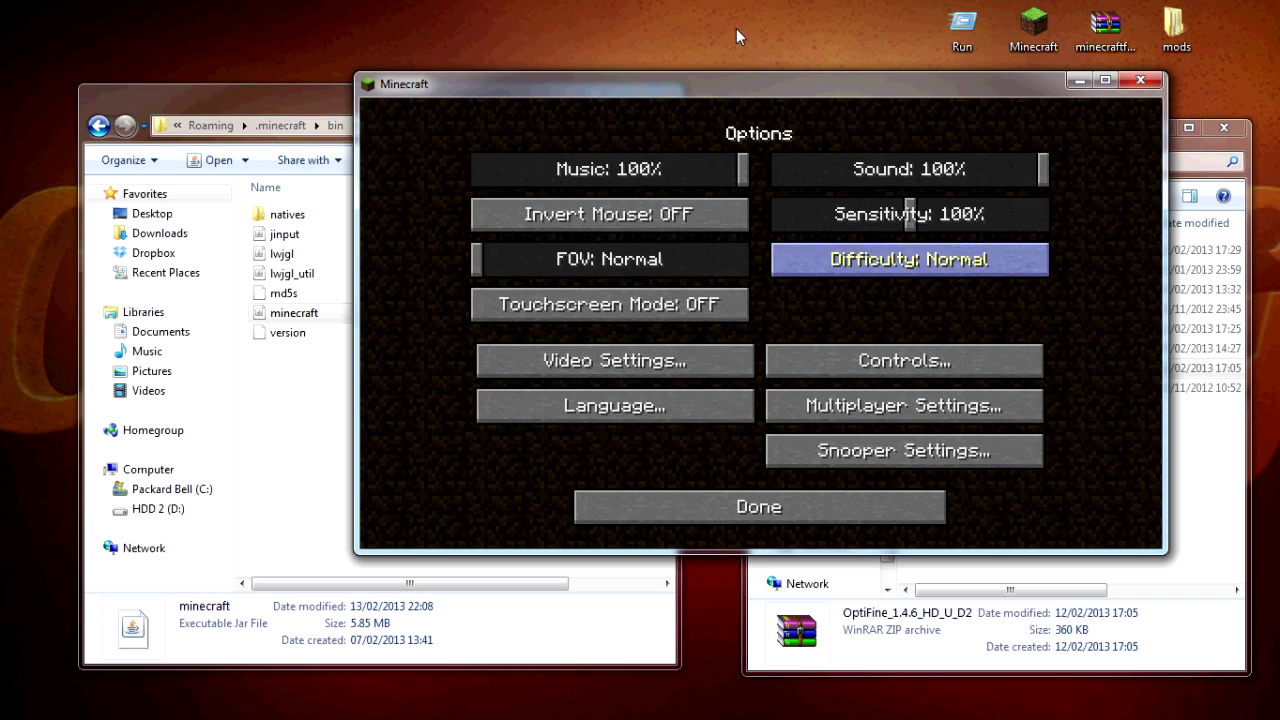
click(614, 372)
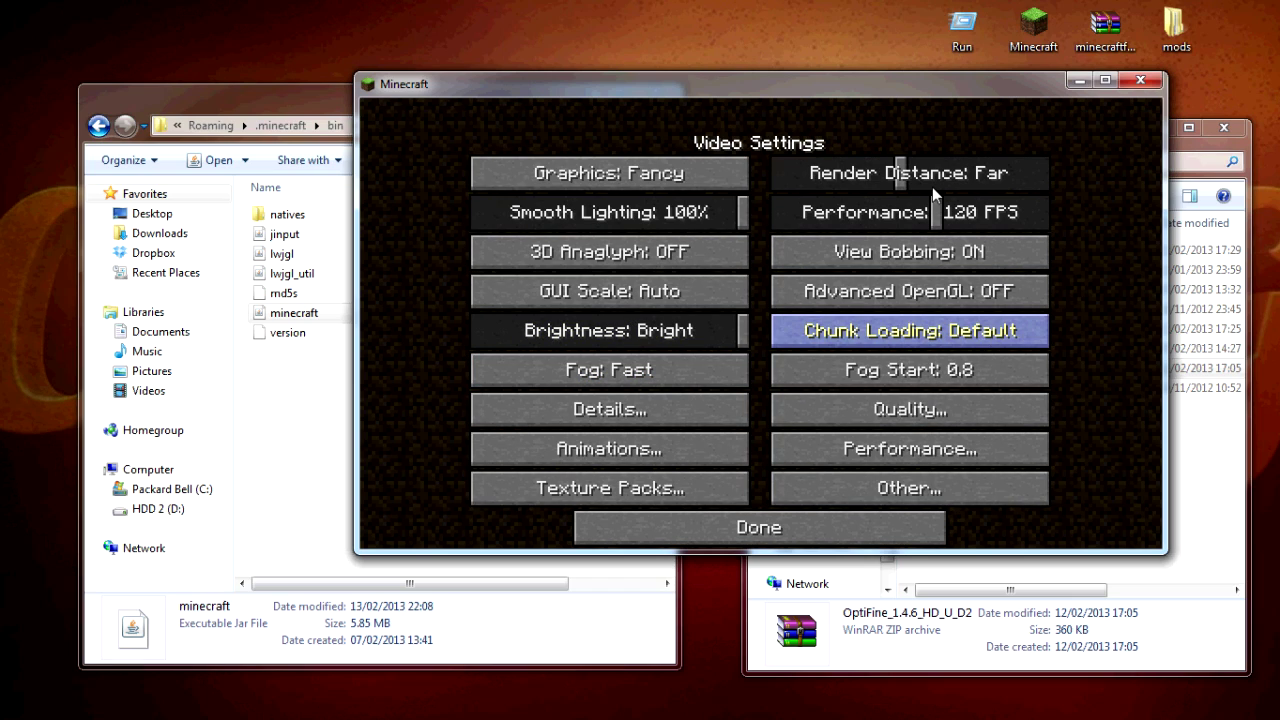
drag(932, 187, 840, 184)
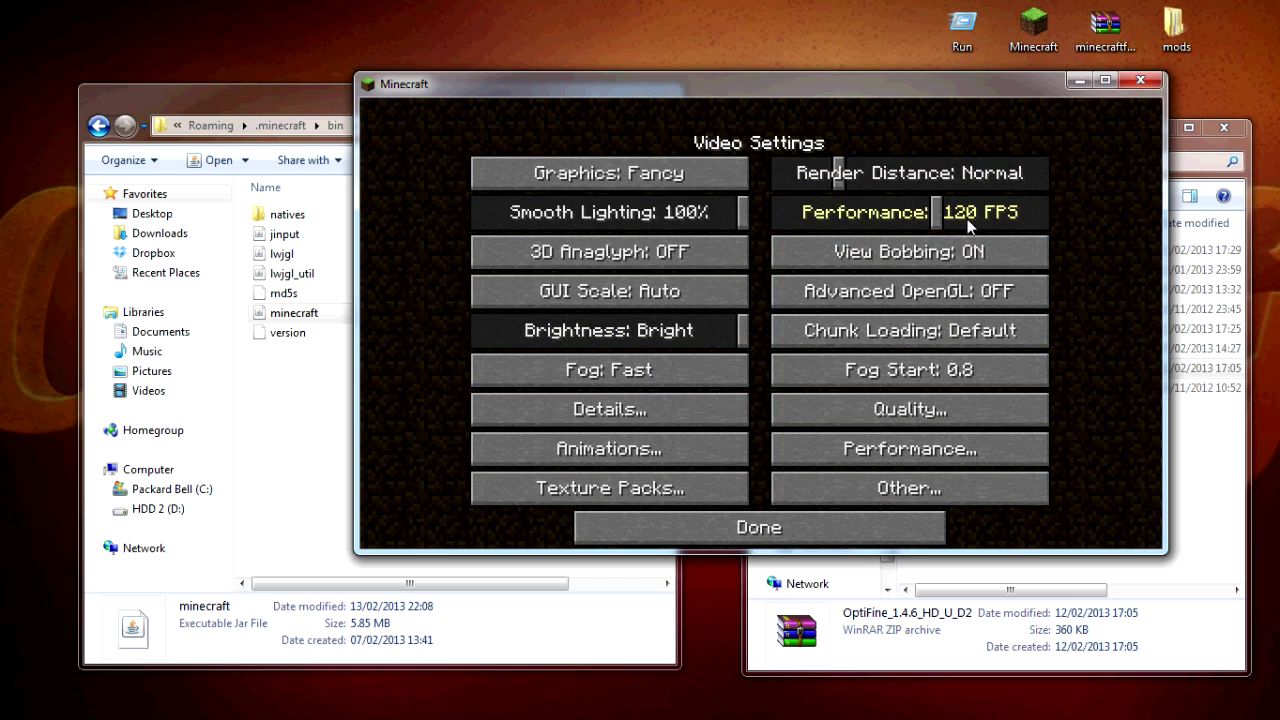
click(929, 449)
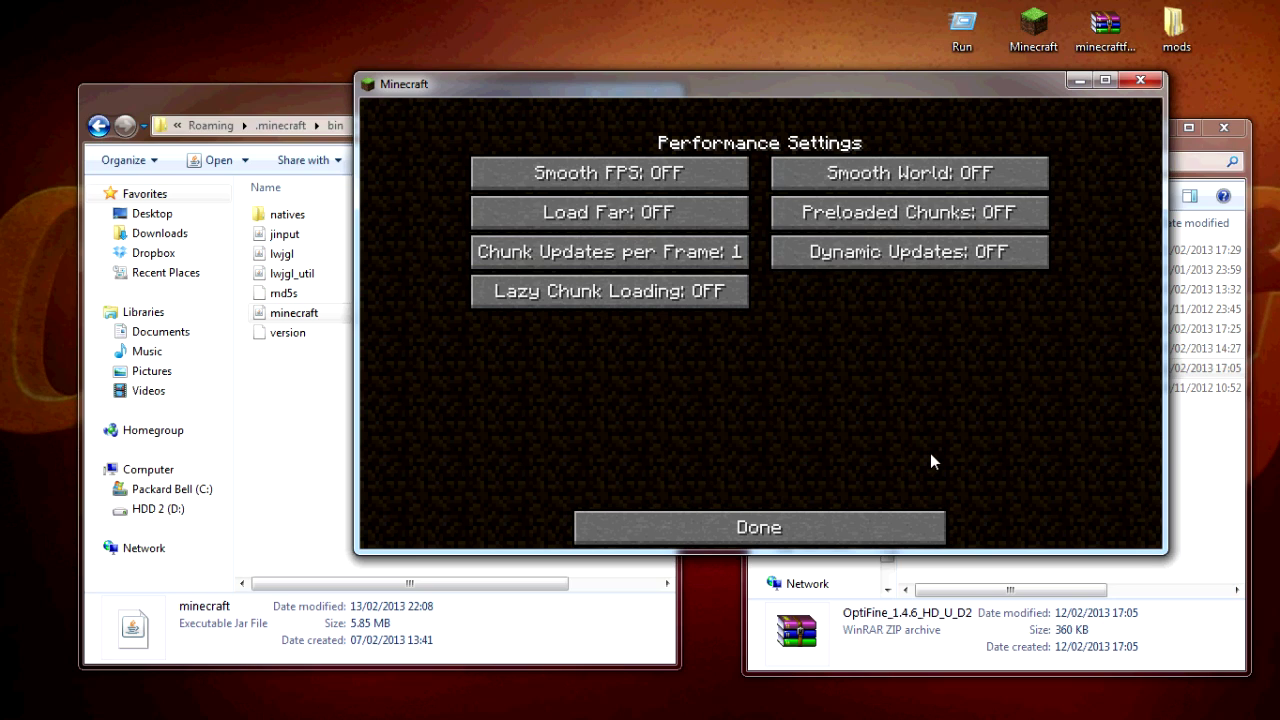
click(777, 530)
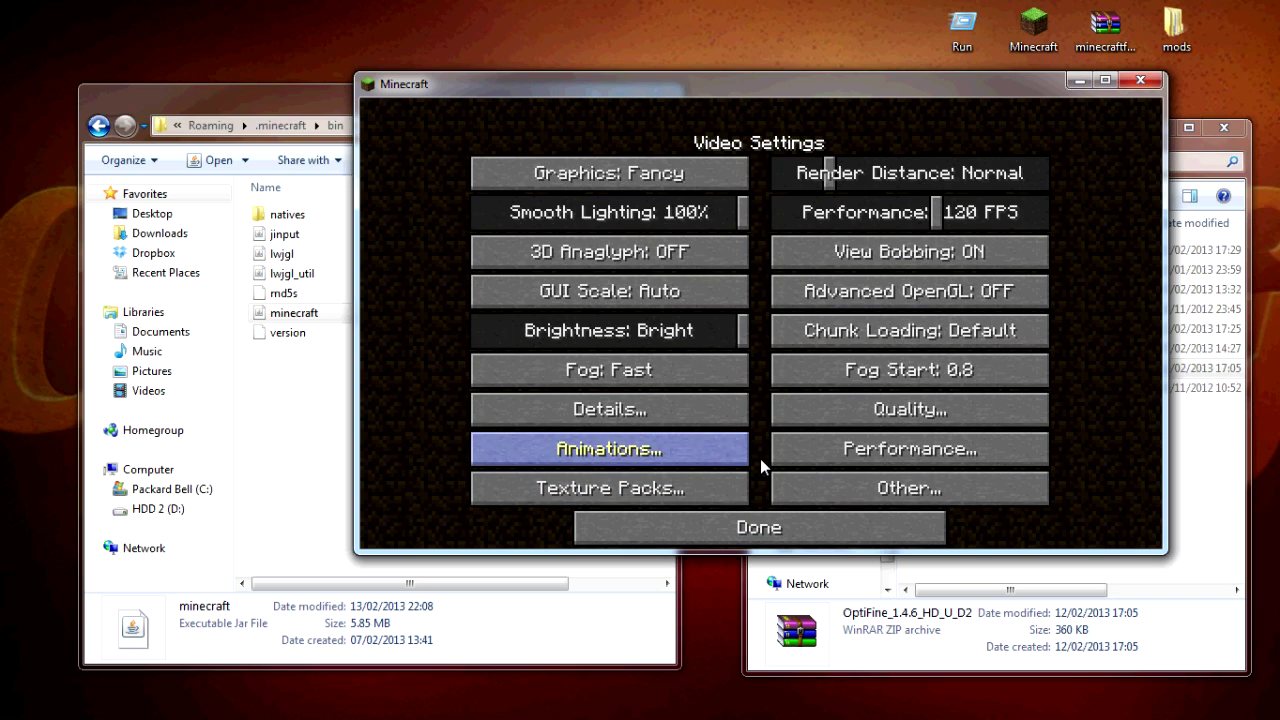
click(795, 528)
click(688, 506)
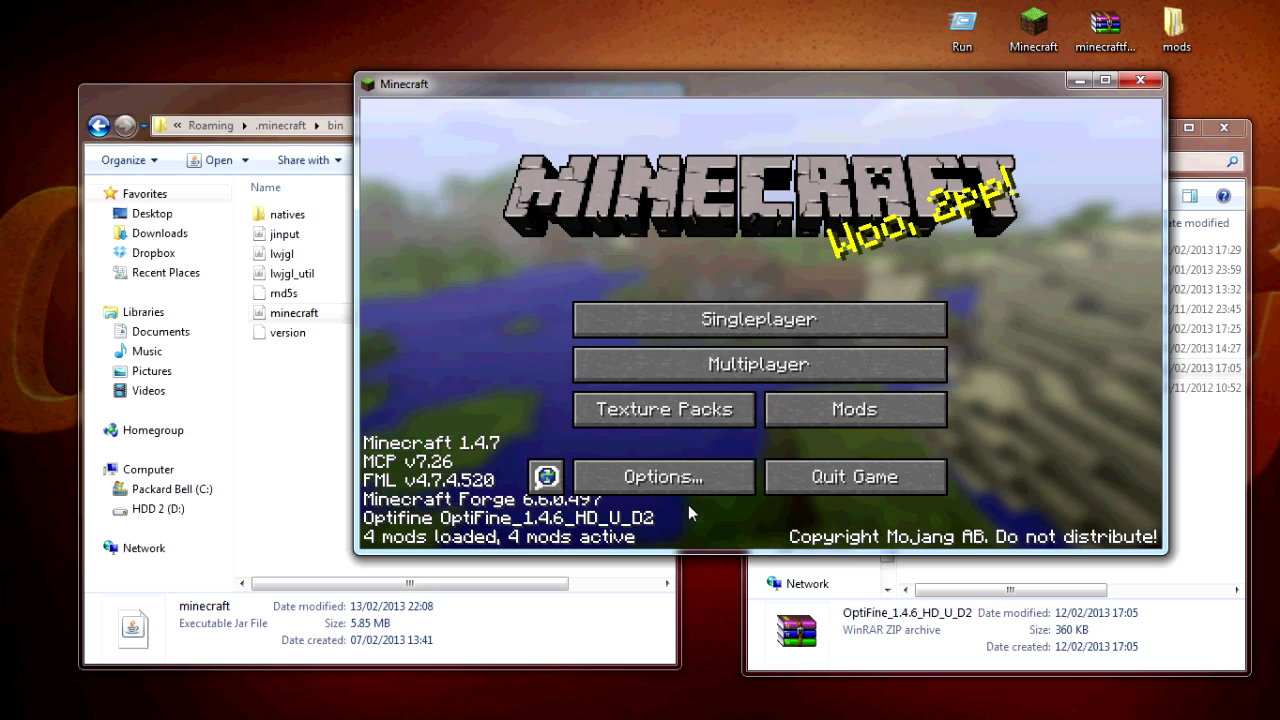
Load the existing singleplayer world TEXTURE PACKS
click(770, 321)
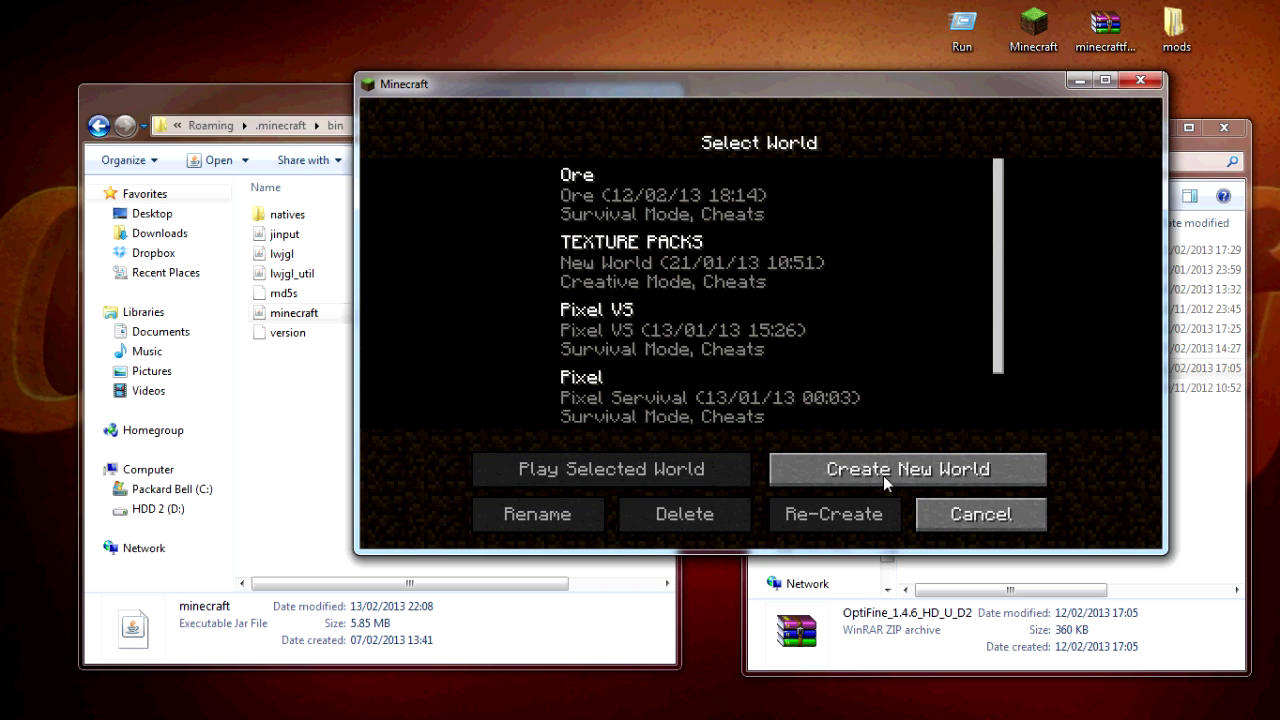
scroll(648, 345, down, 1)
scroll(704, 285, up, 1)
double_click(775, 278)
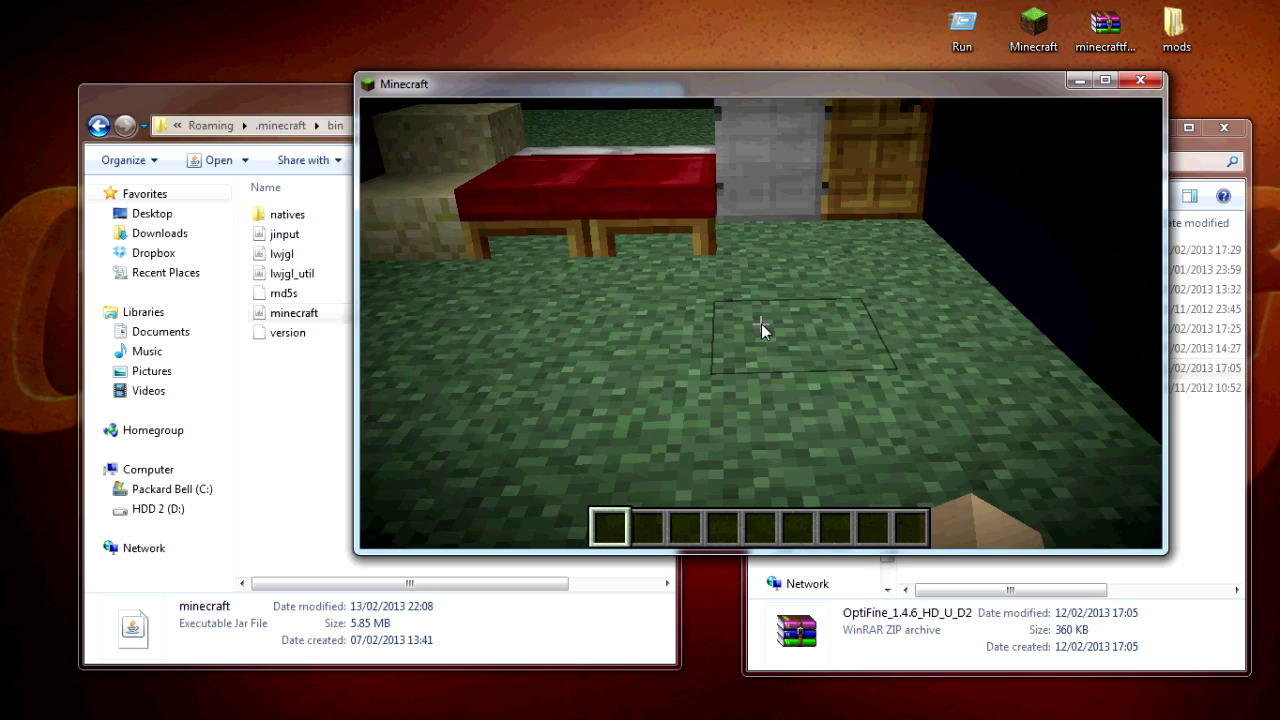
Set the in-game FOV to 88, sensitivity to 173% and difficulty to Peaceful, and resume walking in the world
key(Escape)
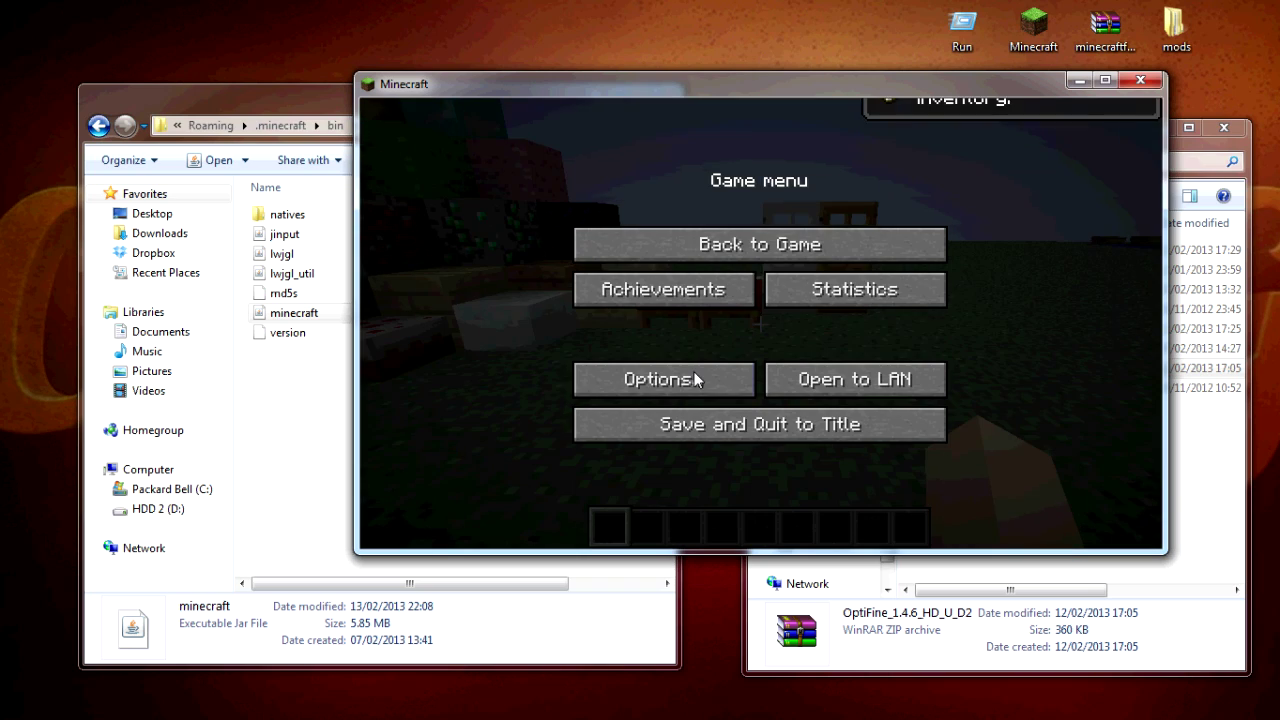
click(694, 372)
drag(594, 272, 609, 269)
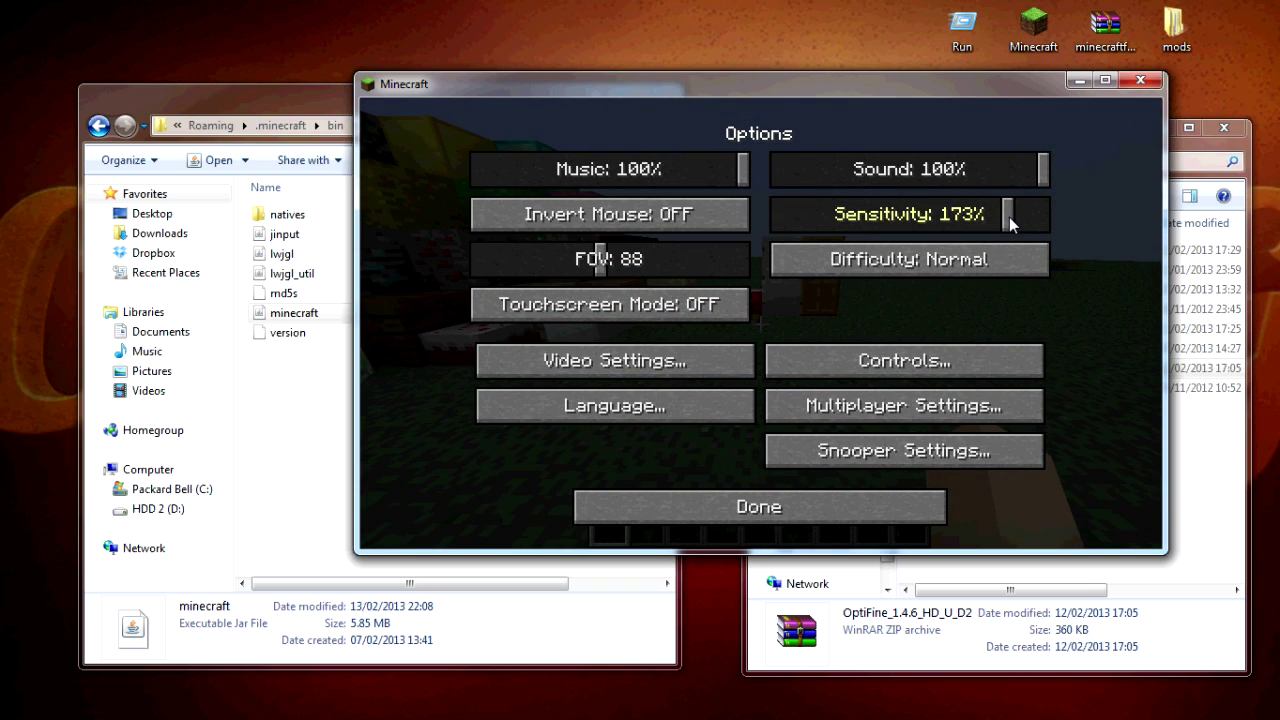
click(900, 260)
click(900, 260)
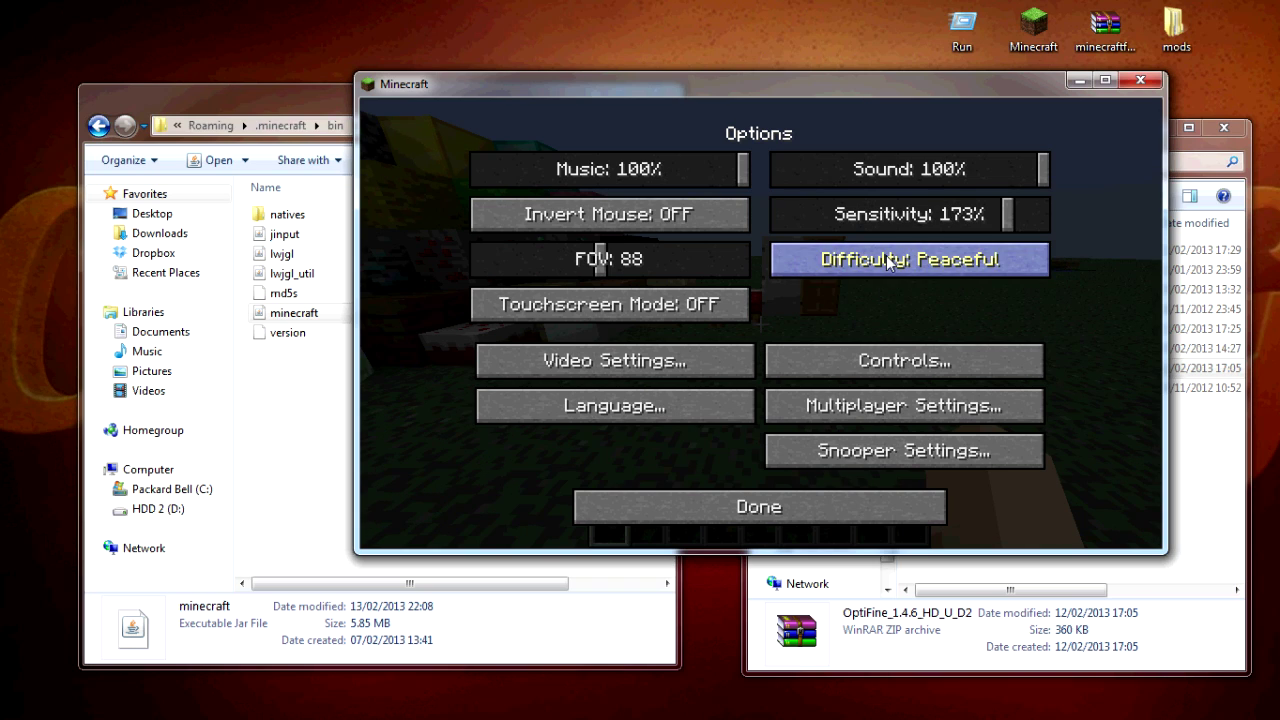
key(Escape)
key(w)
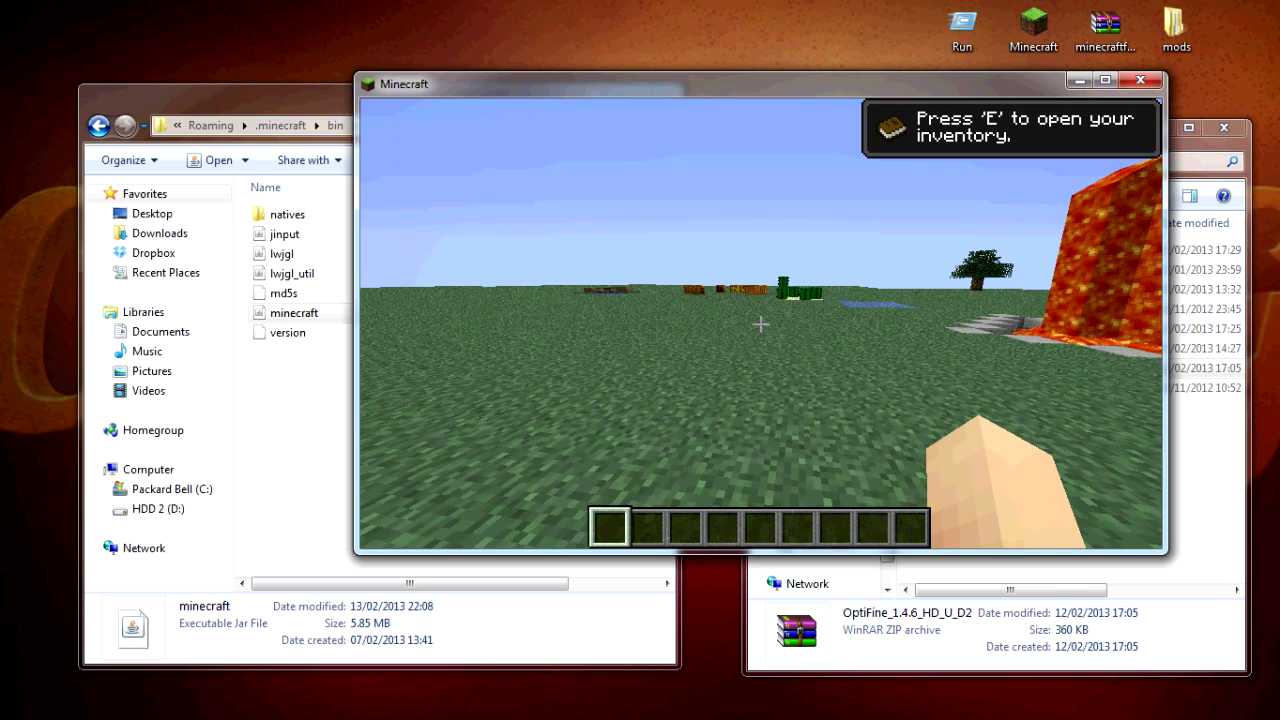
Set the field of view to 70 in the game options and resume playing in the world
key(Escape)
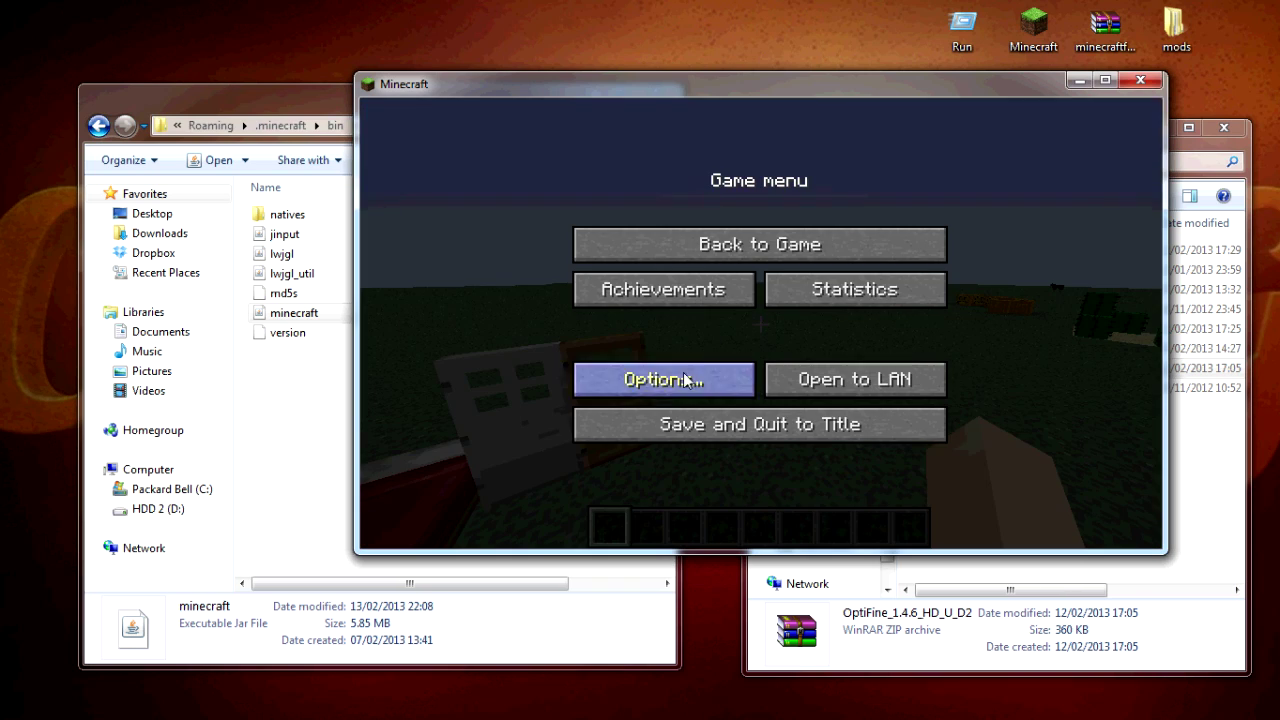
click(680, 377)
drag(597, 260, 480, 274)
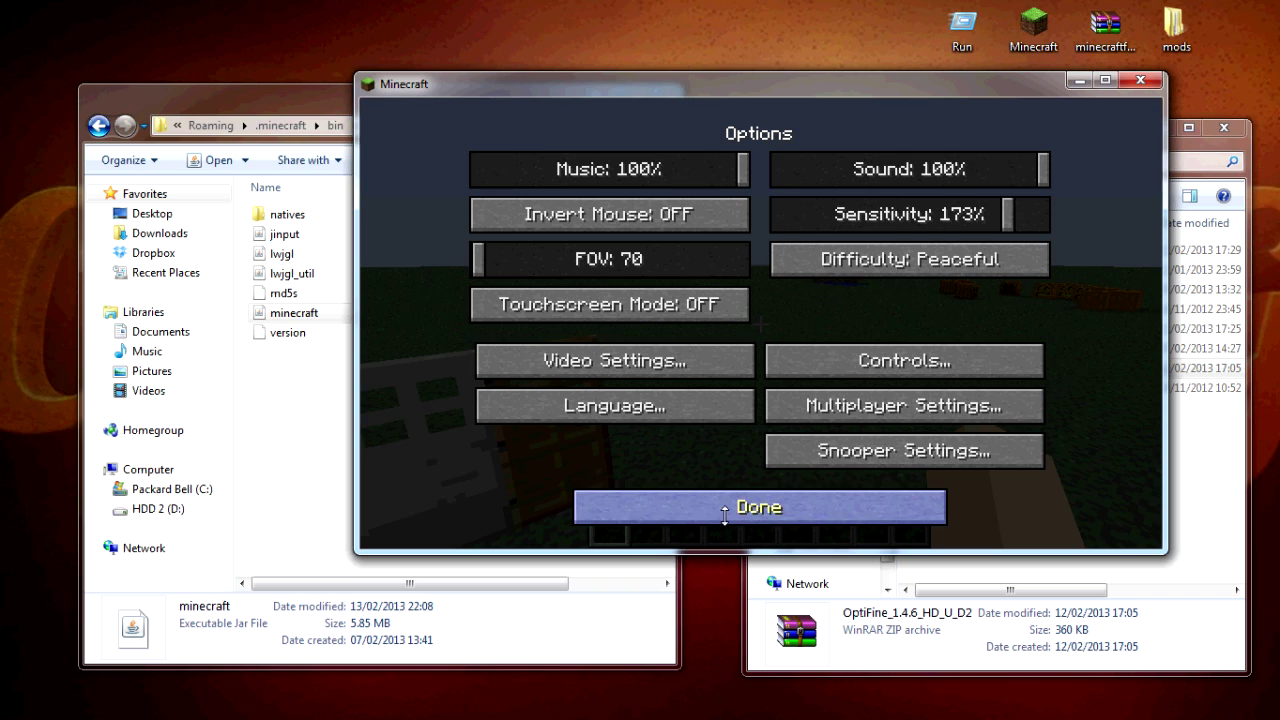
click(759, 507)
key(Escape)
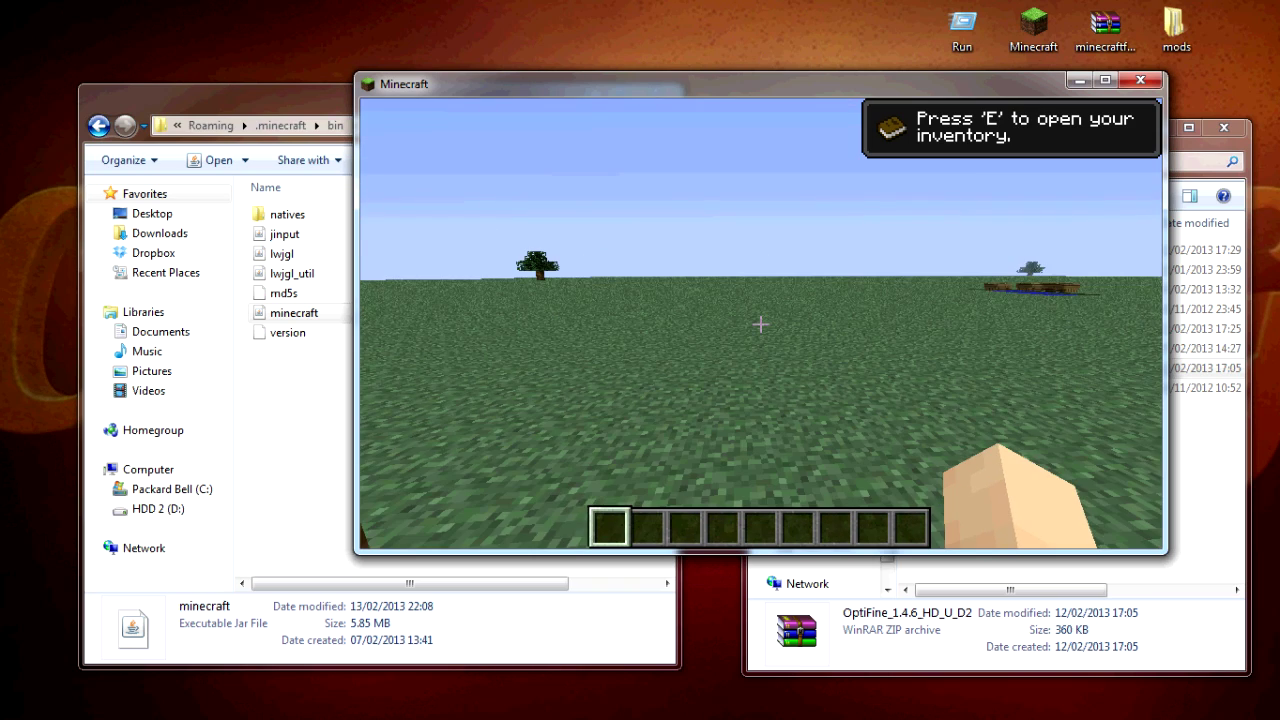
Search the creative inventory for "ore", add the green RemineableOre to the first hotbar slot and place one block on the grass
key(e)
click(920, 175)
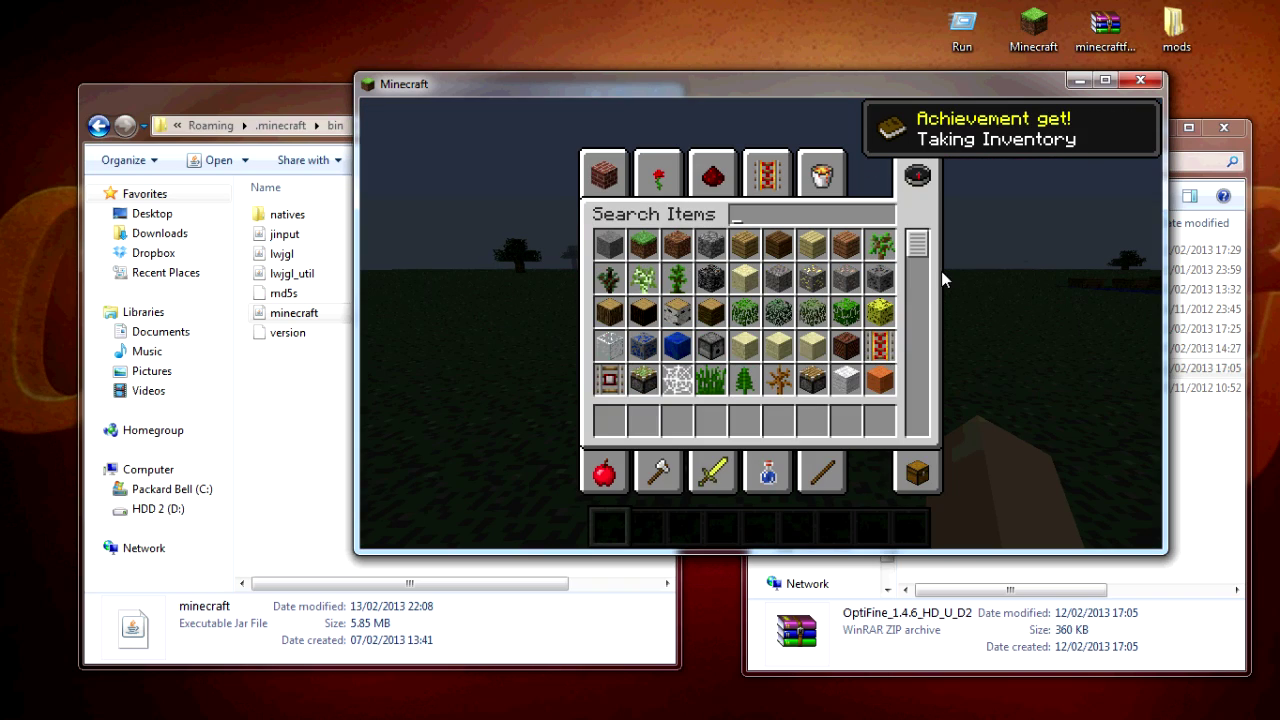
drag(916, 255, 916, 184)
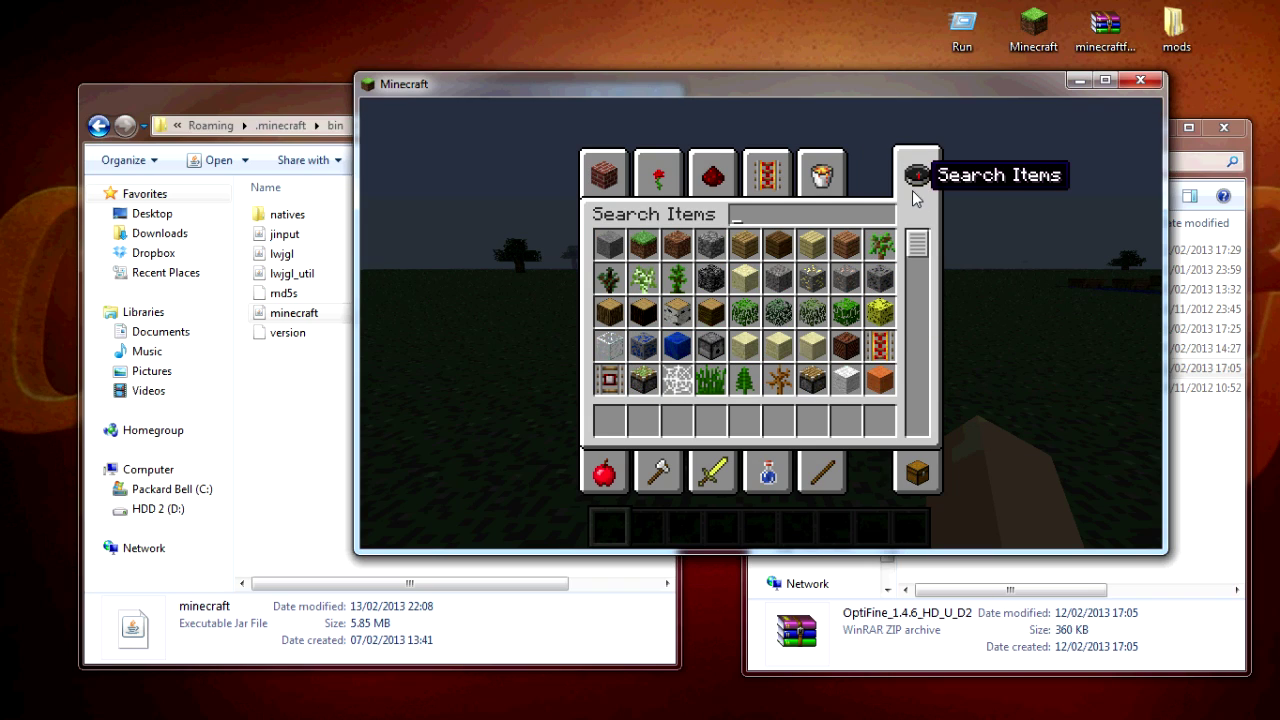
text(ore)
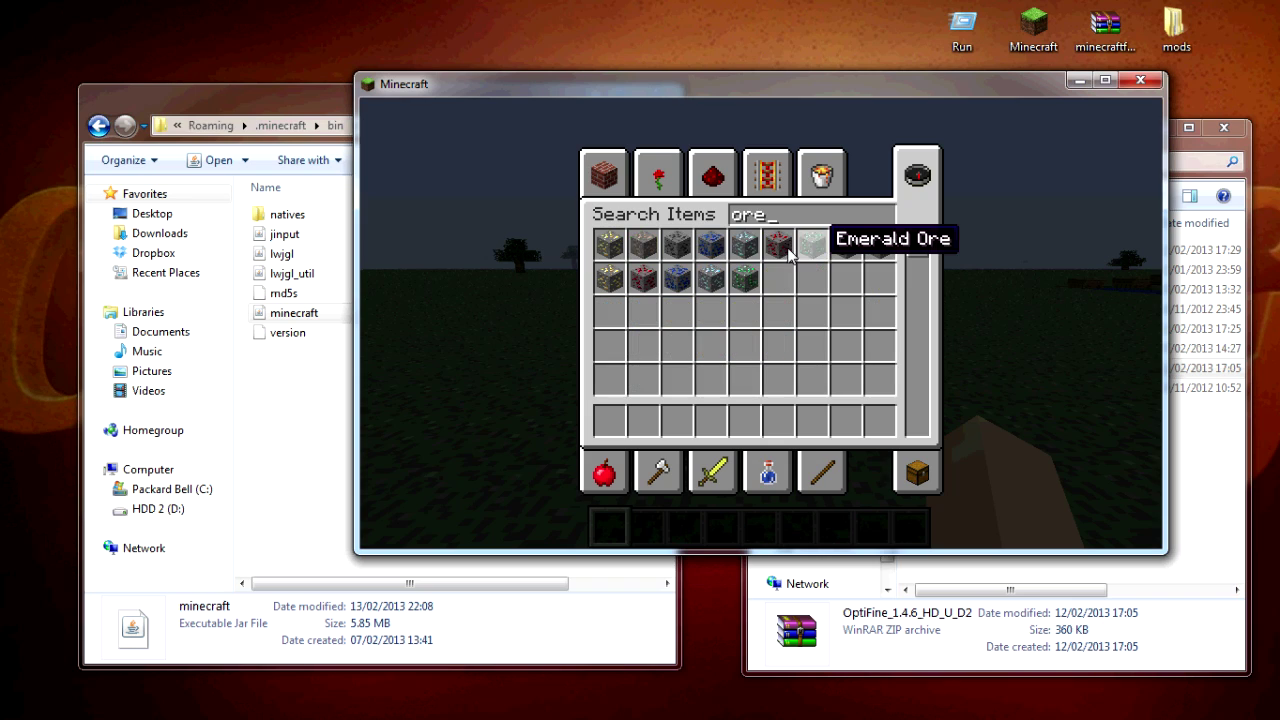
click(744, 278)
click(623, 421)
key(Escape)
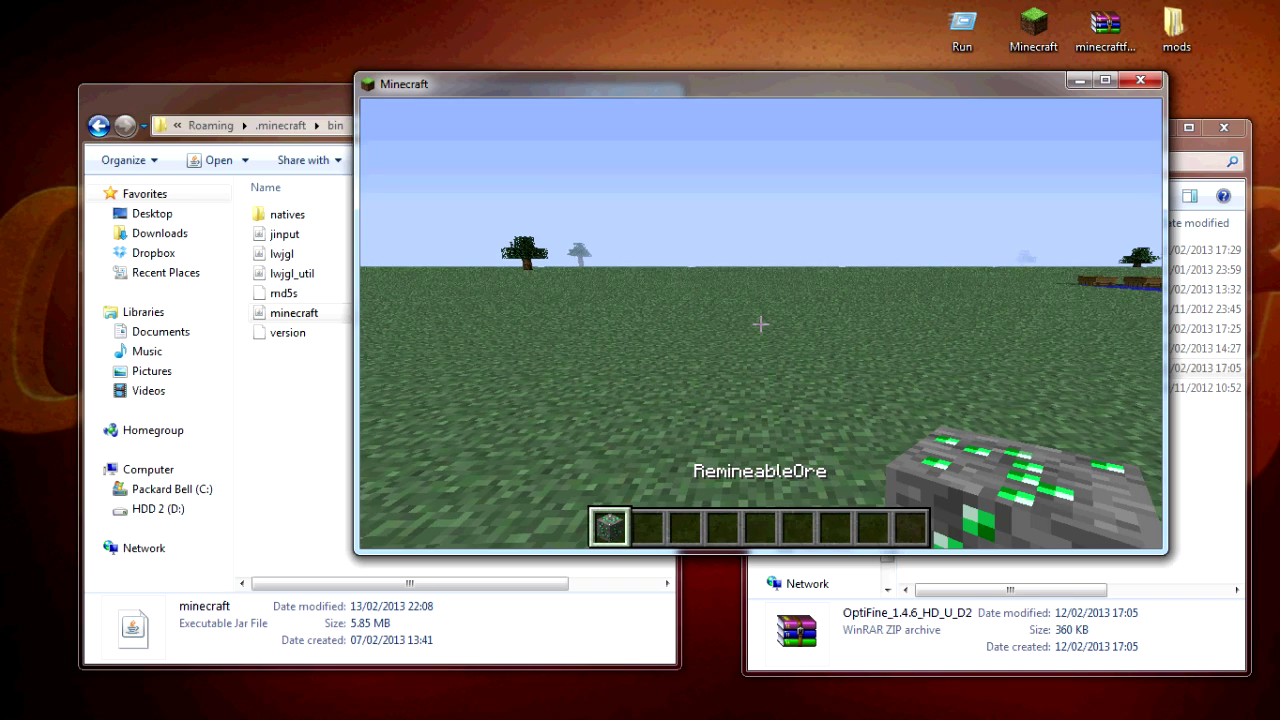
right_click(758, 323)
key(s)
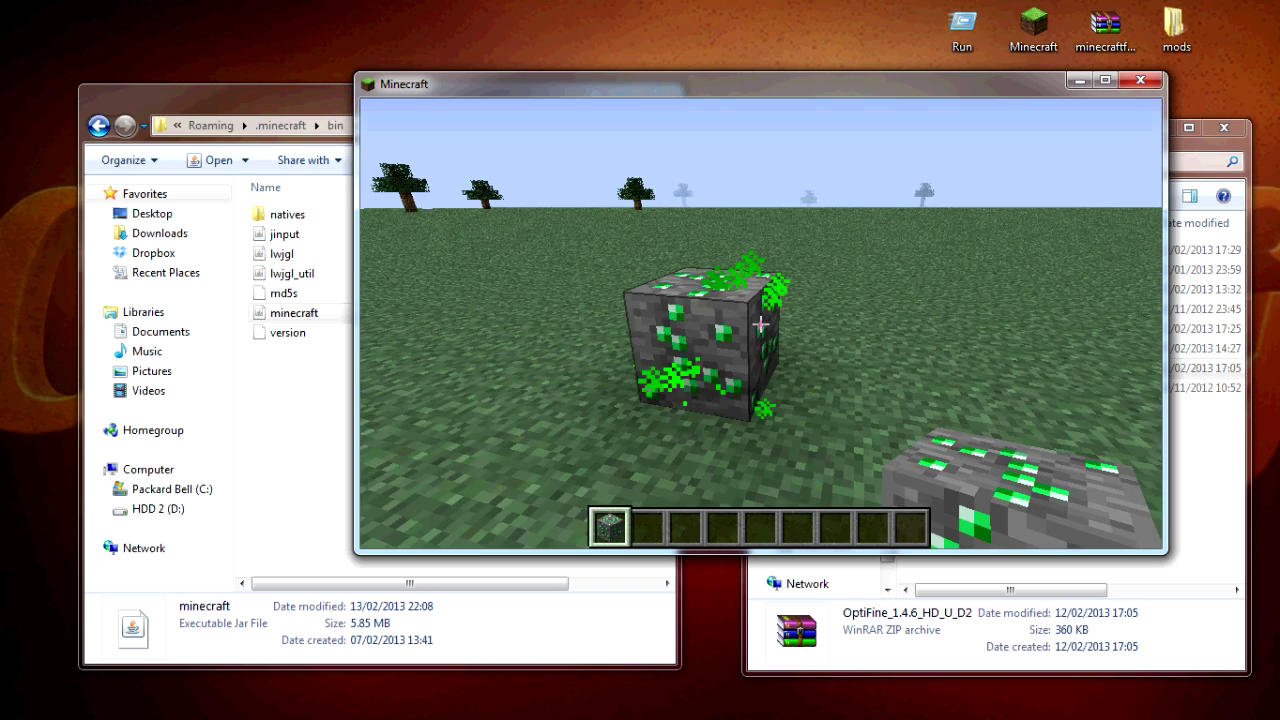
Add the diamond and blue RemineableOre variants to the hotbar and place one of each beside the green ore block
key(e)
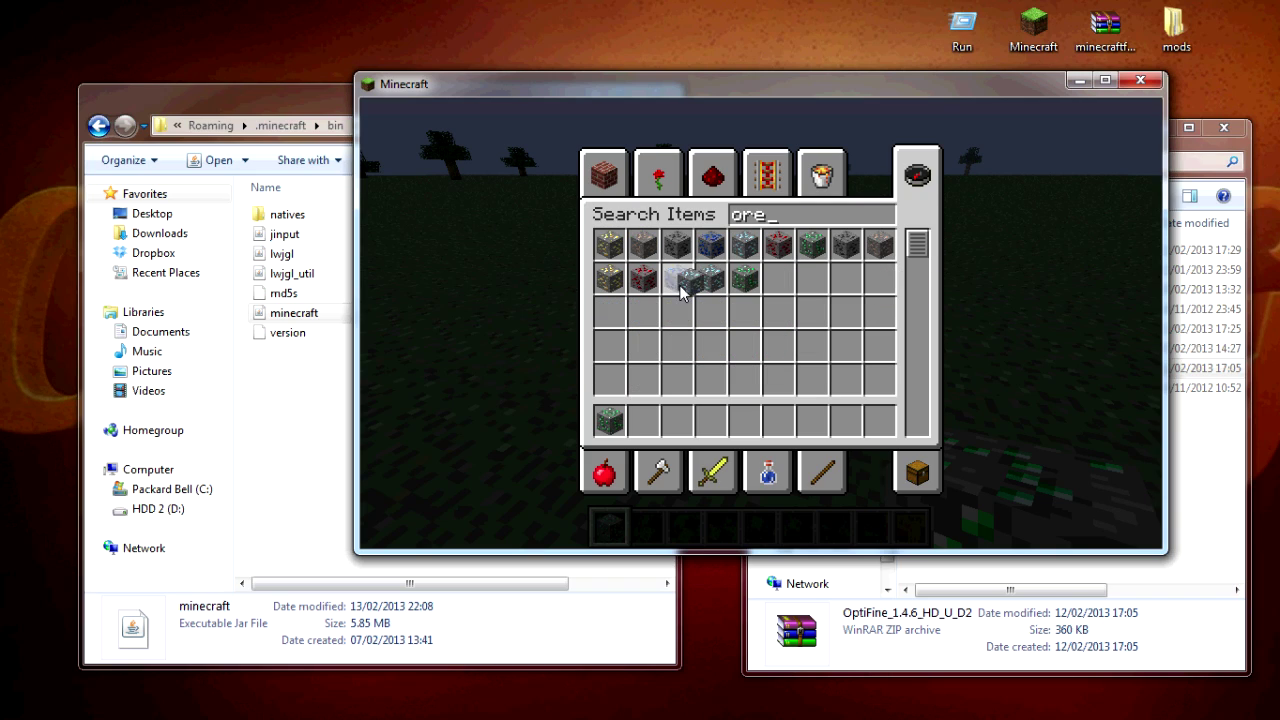
click(712, 421)
key(e)
right_click(760, 323)
right_click(760, 323)
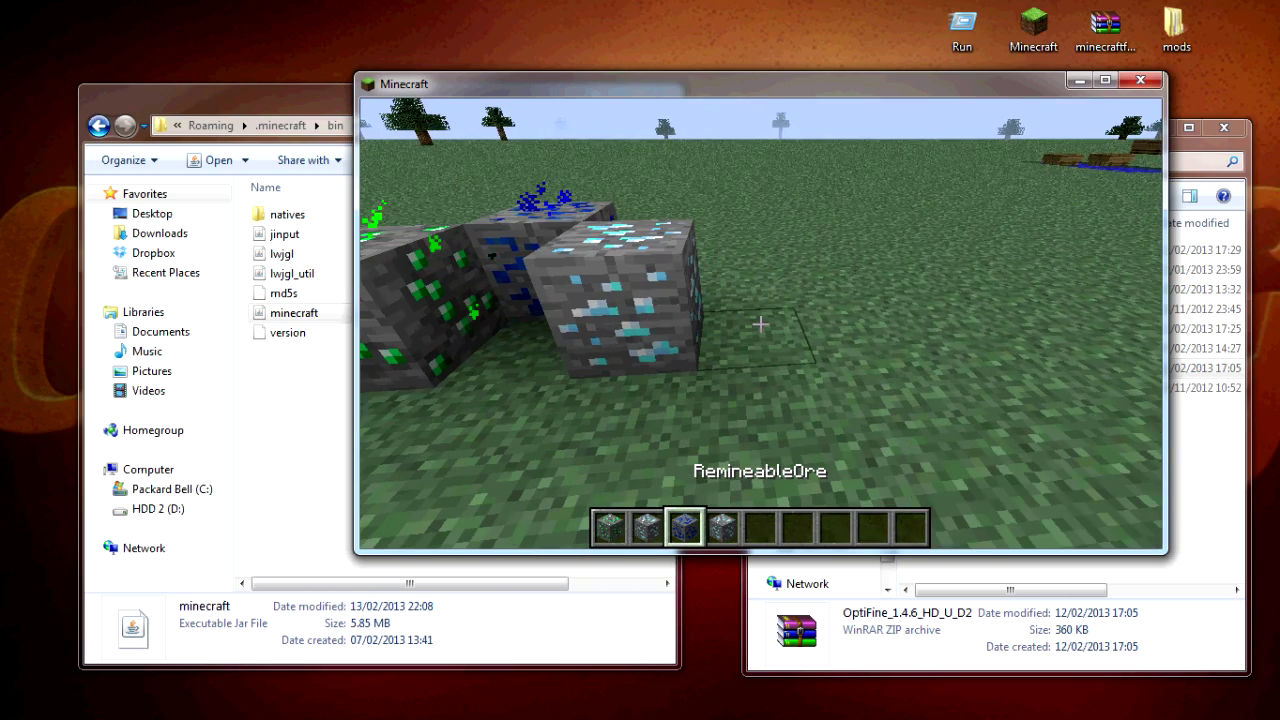
Switch between the diamond and blue RemineableOre blocks in the hotbar and examine the three placed ores from farther back
scroll(760, 323, up, 1)
scroll(760, 323, up, 1)
right_click(760, 323)
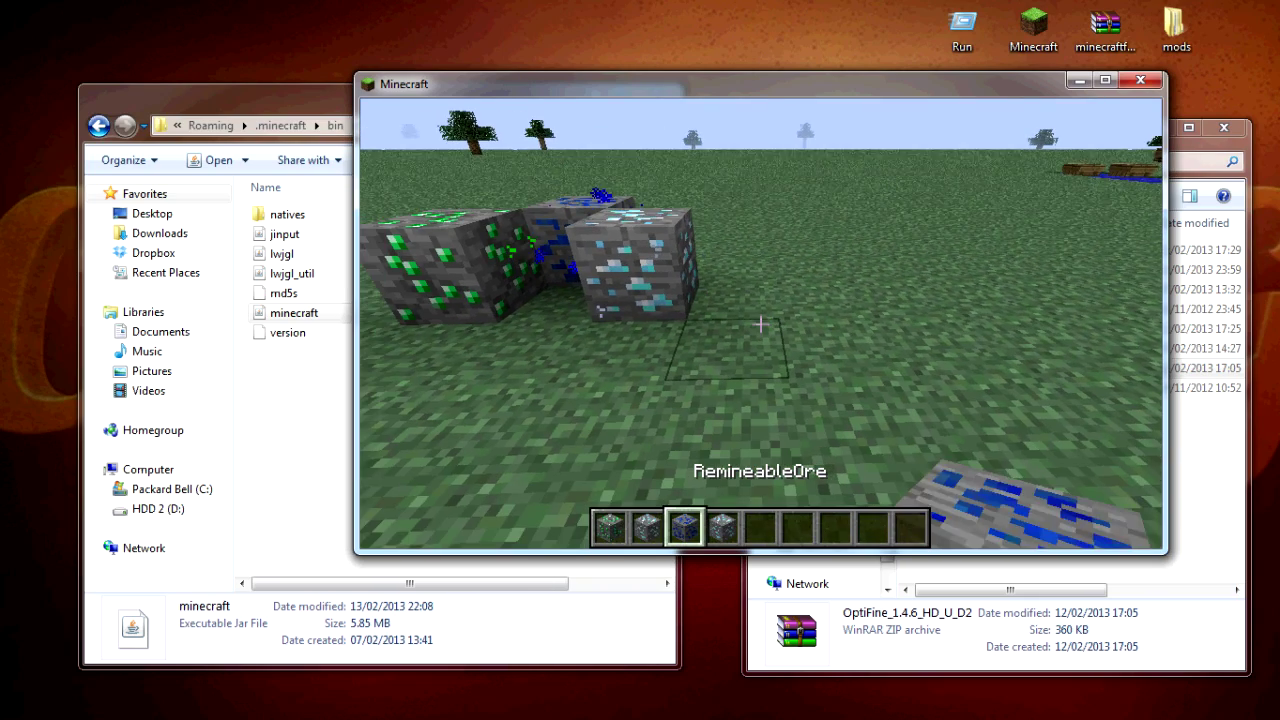
scroll(760, 323, down, 2)
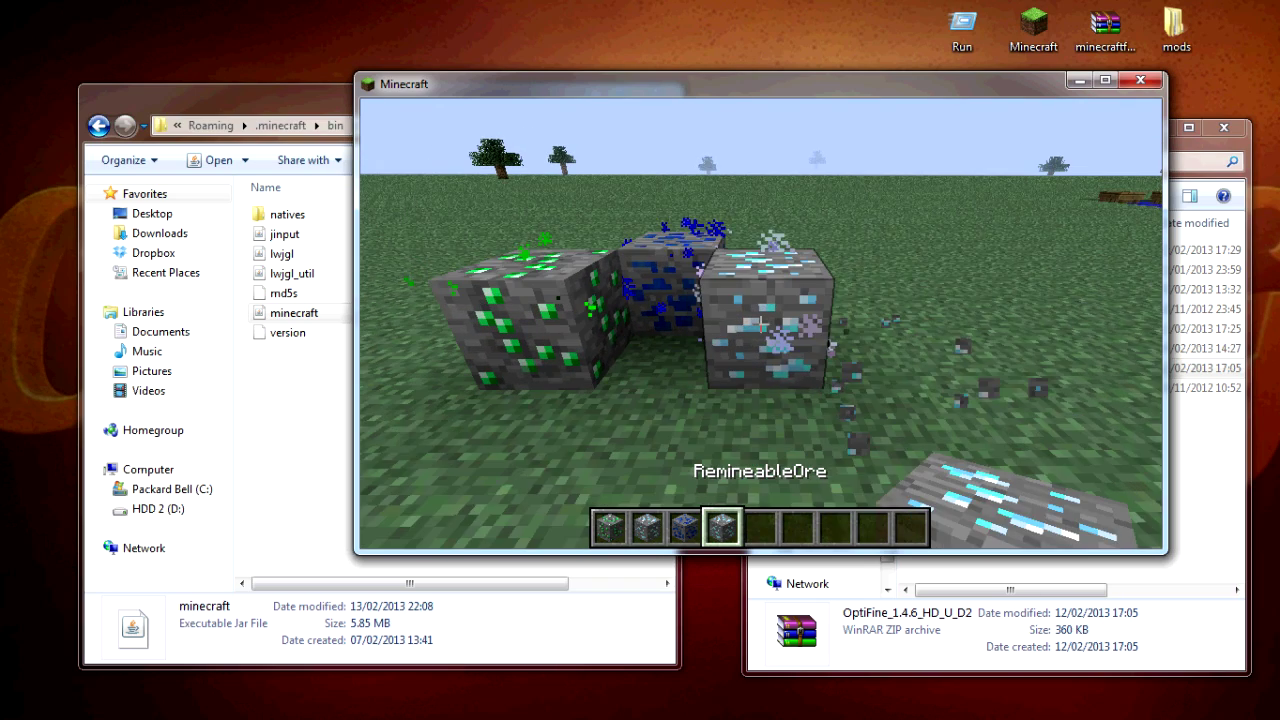
scroll(760, 323, up, 2)
scroll(760, 323, down, 1)
key(s)
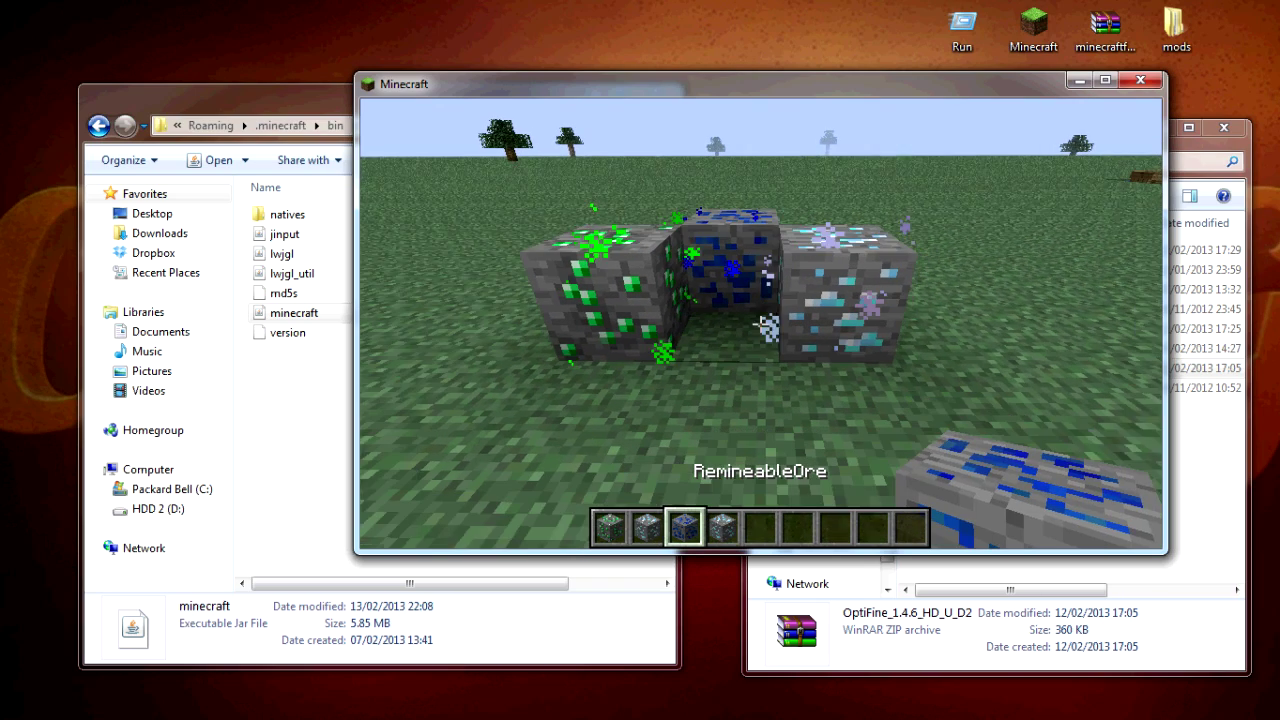